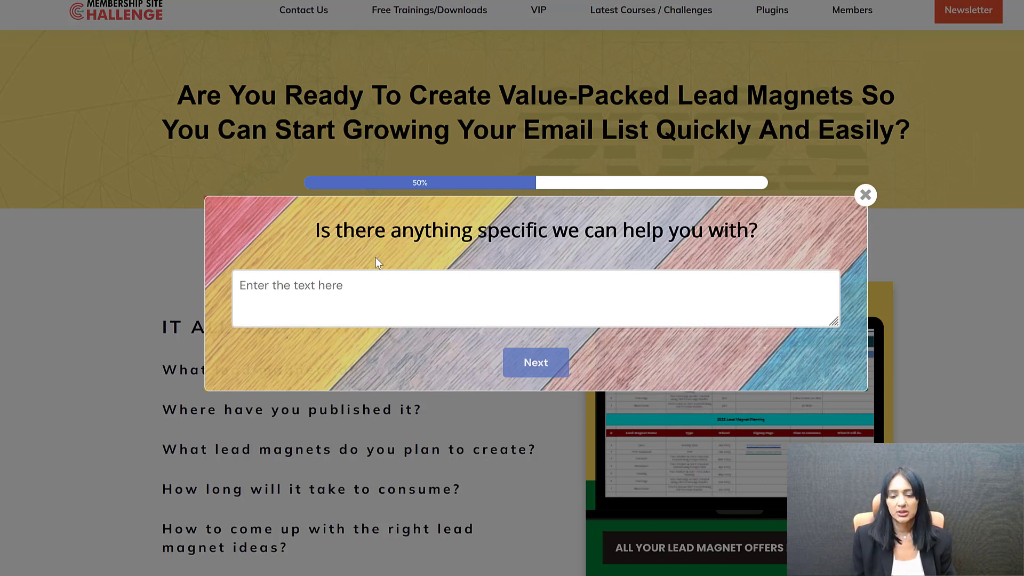
Step: Answer the question about specific help with "traffic" and submit the planner opt-in form with the subscriber's name and email
click(360, 289)
text(traffic)
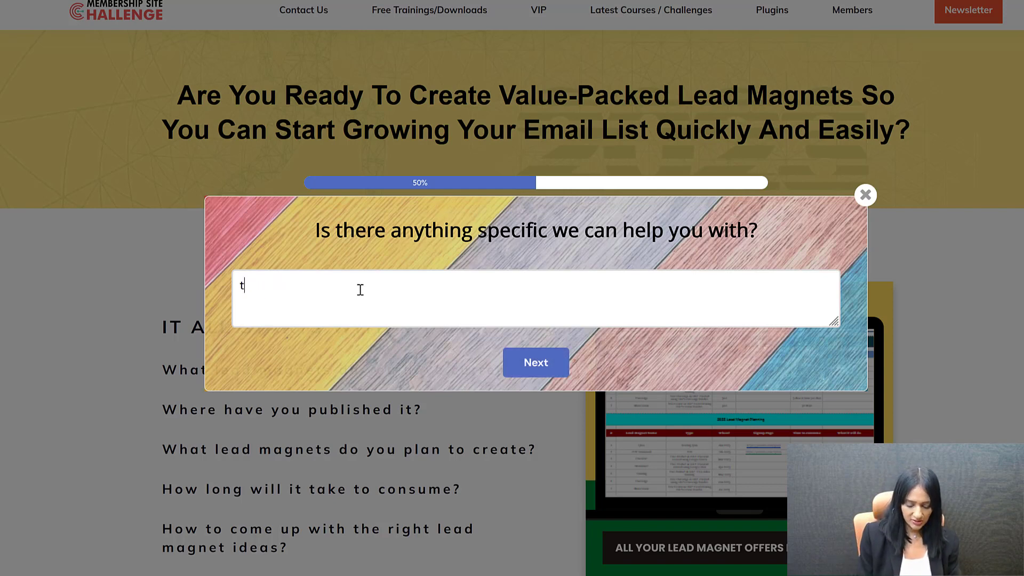
click(555, 362)
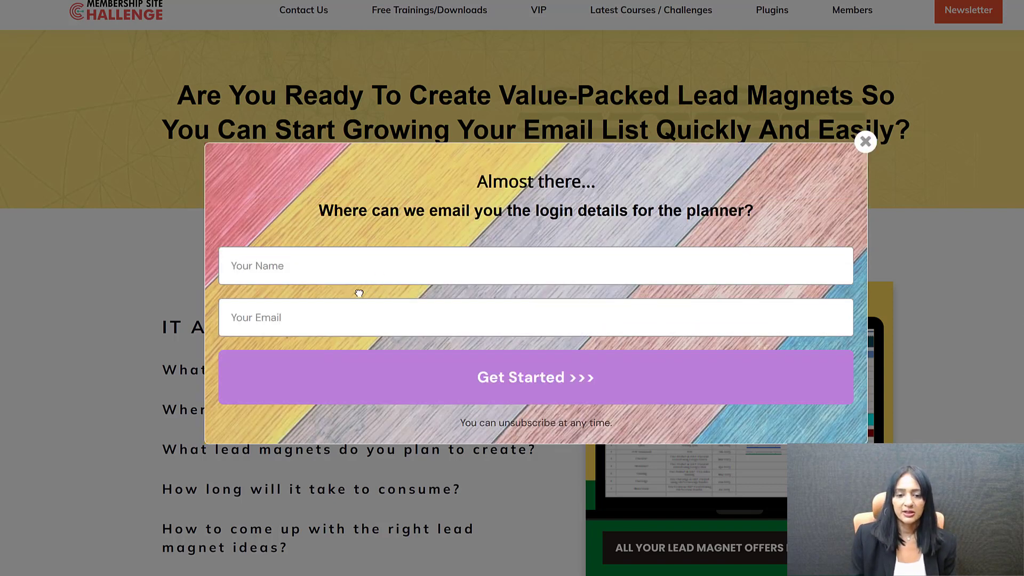
click(333, 303)
key(Return)
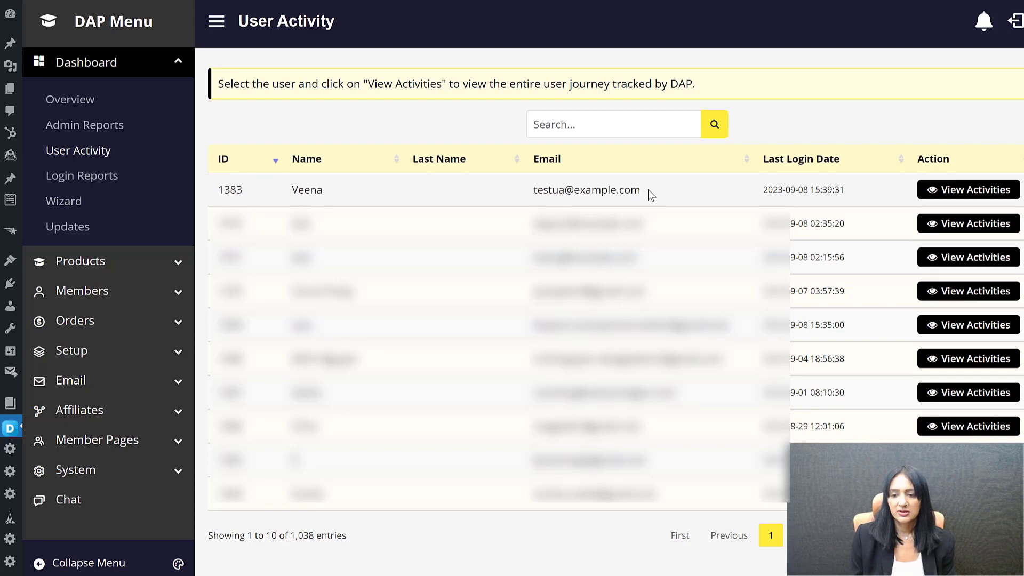
Step: Open the newly registered member's activity report in DAP and examine the entries down to the Lead Magnet Planner product access
drag(646, 189, 533, 199)
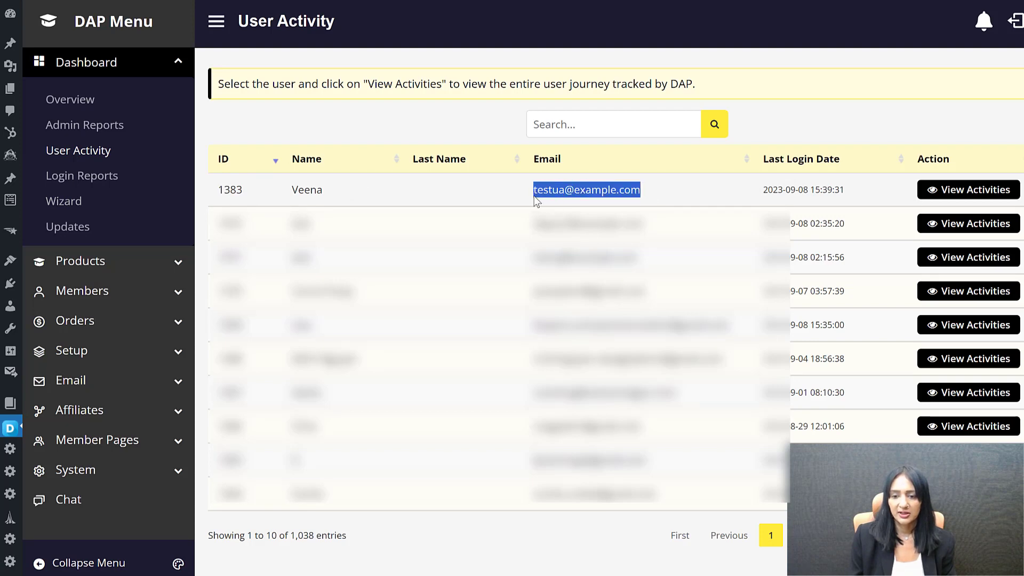
click(971, 190)
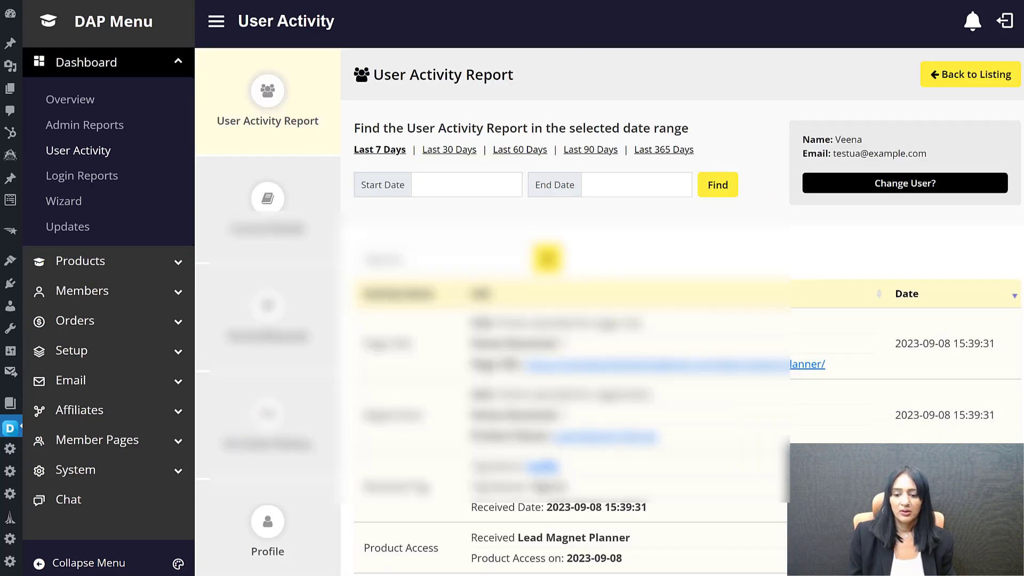
scroll(435, 391, down, 1)
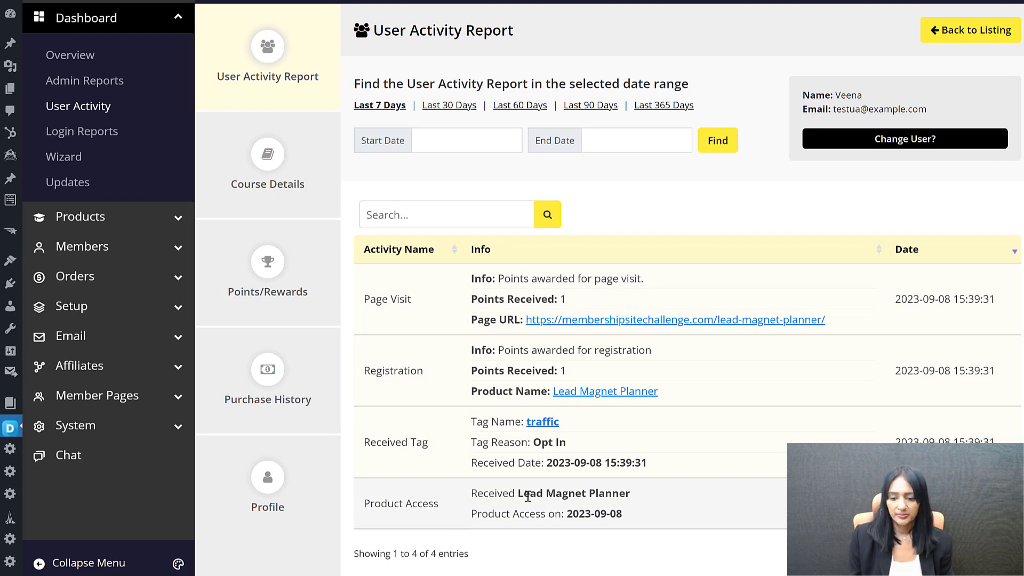
drag(518, 493, 635, 493)
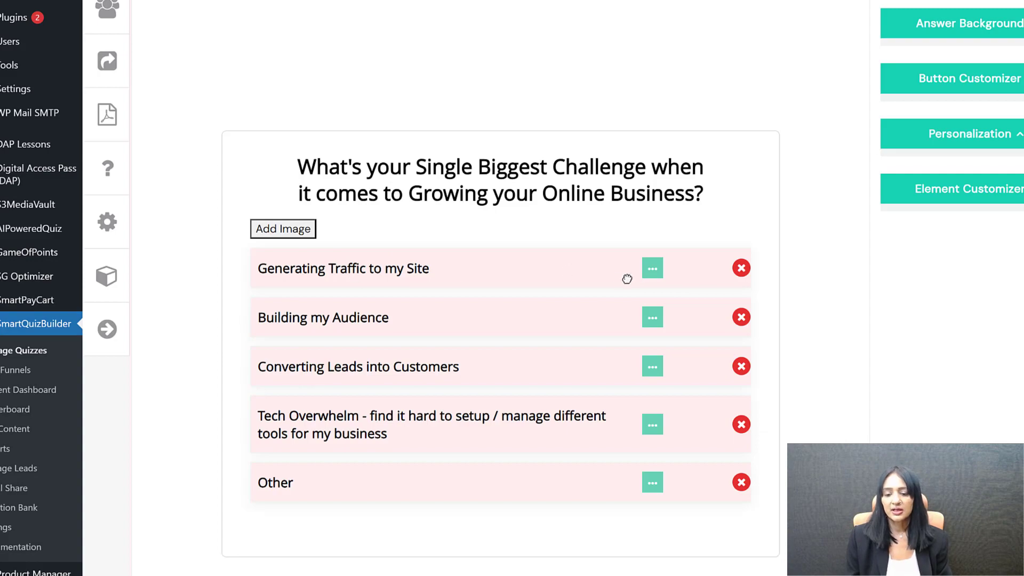
Step: In SmartQuizBuilder, inspect the options of the "Generating Traffic to my Site" answer
click(652, 272)
click(686, 395)
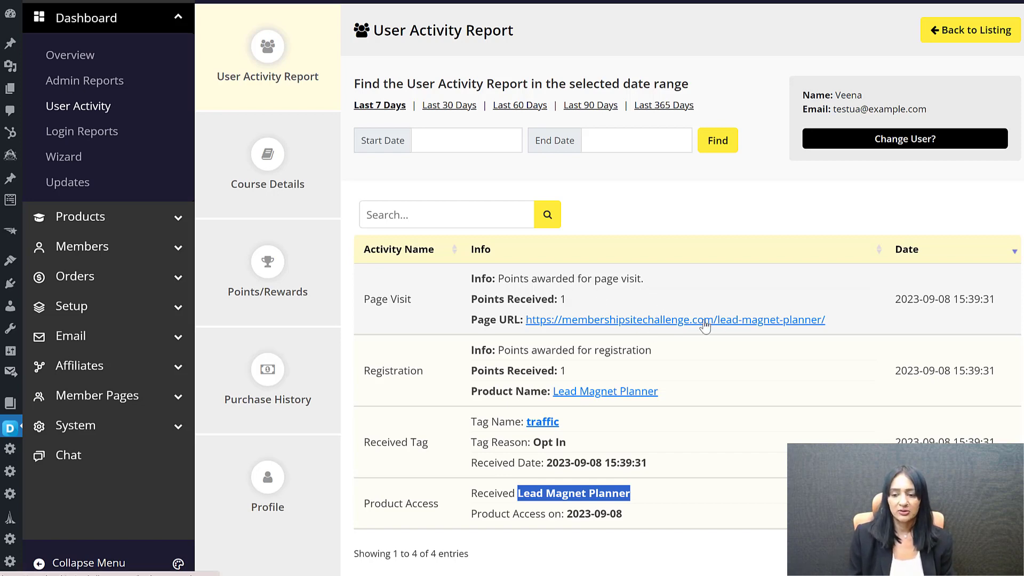
Step: Complete the Sell Before You Build Challenge checkout
click(596, 538)
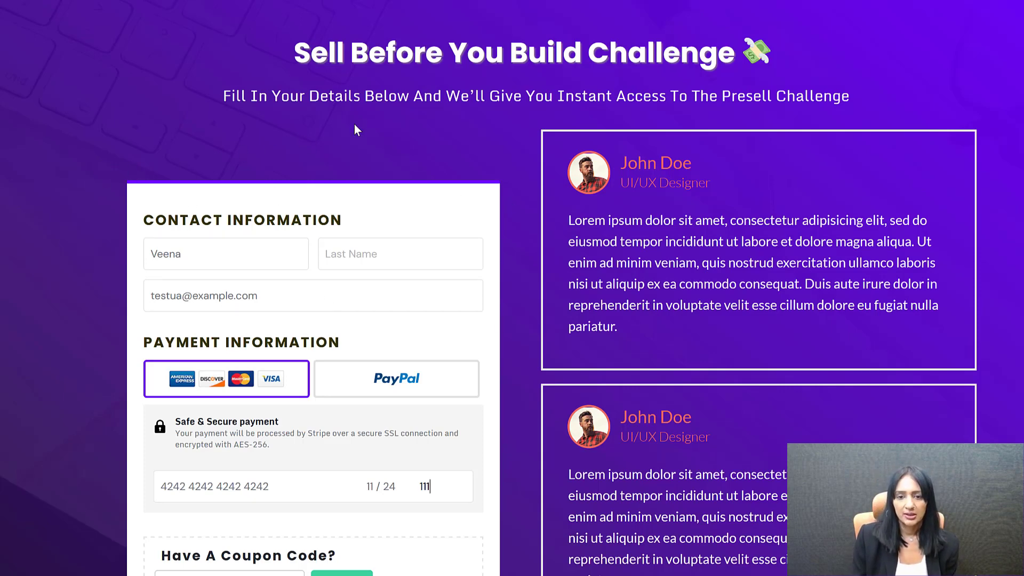
scroll(154, 128, down, 5)
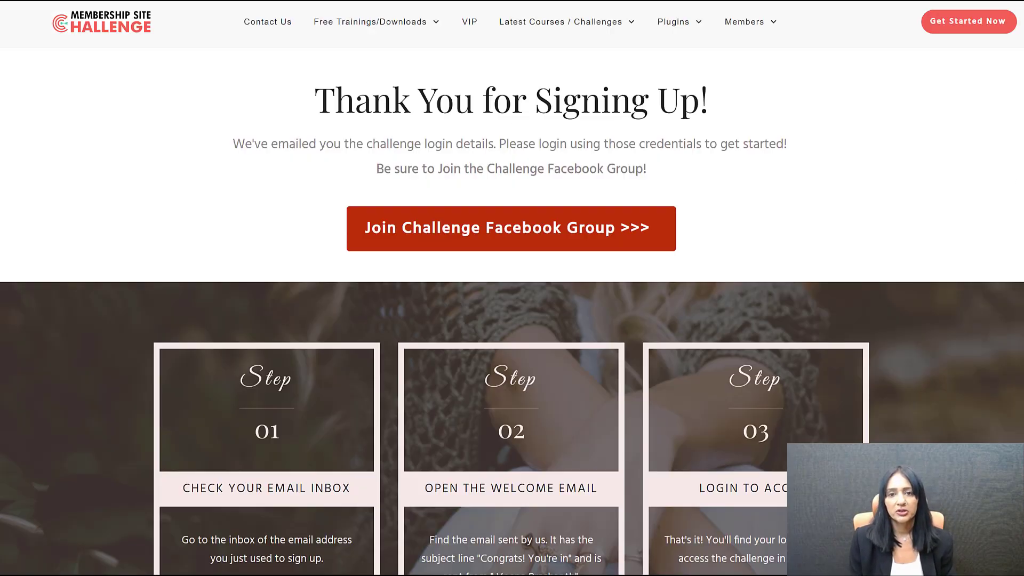
Step: Review the payment and purchase entries for the Presell Challenge Gift in the member's activity report
scroll(512, 287, down, 1)
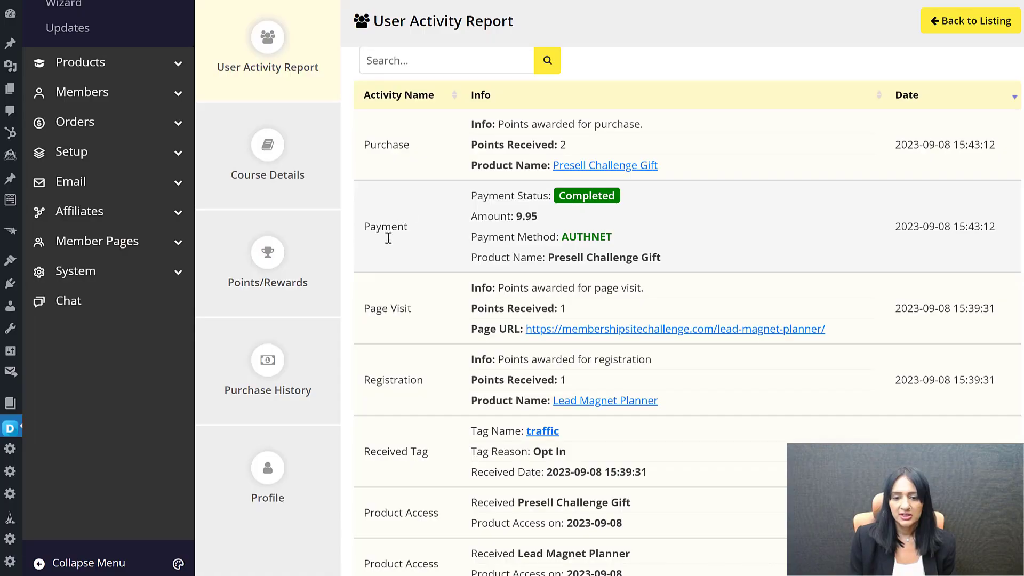
double_click(399, 227)
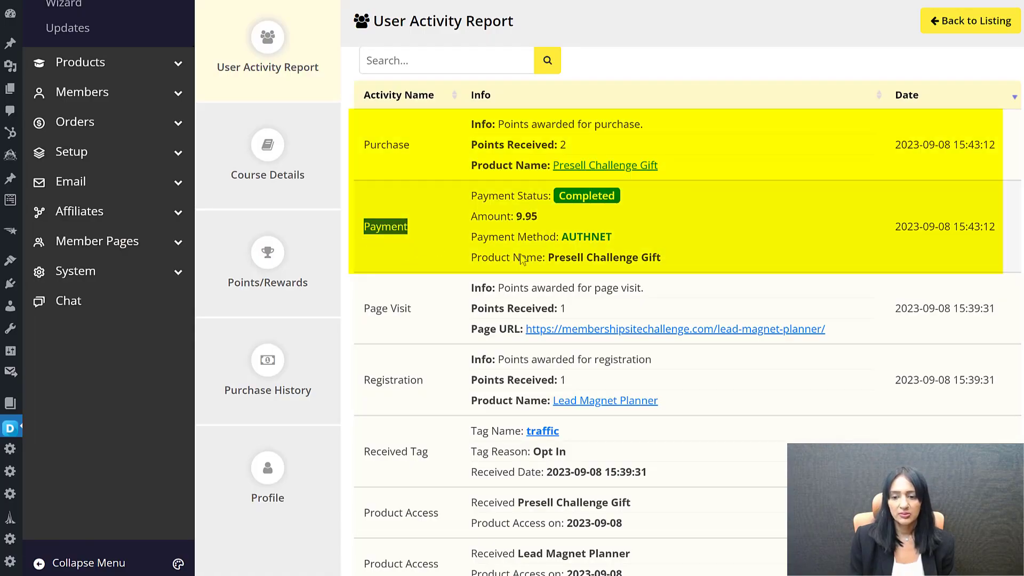
drag(548, 258, 711, 259)
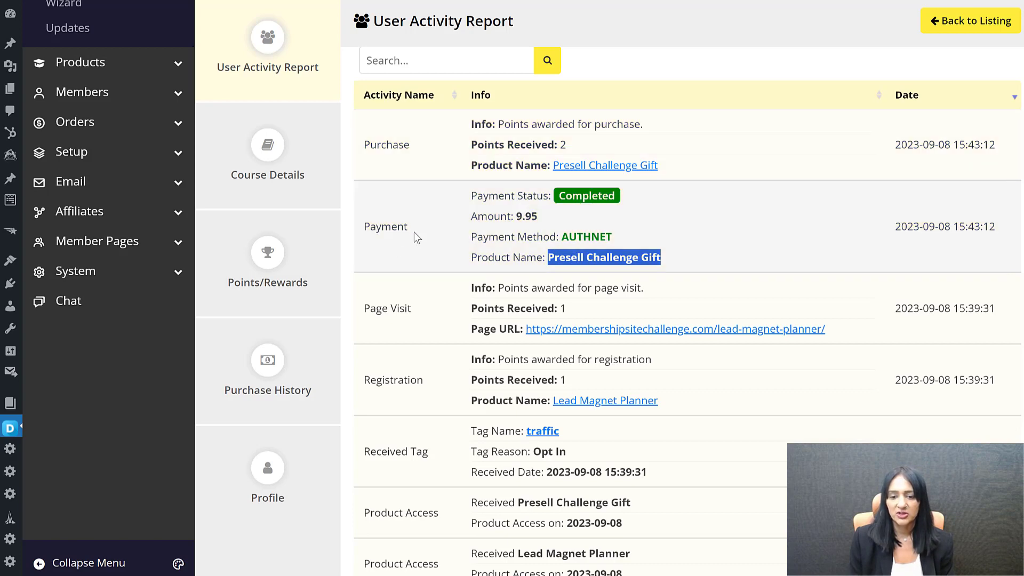
scroll(414, 231, up, 1)
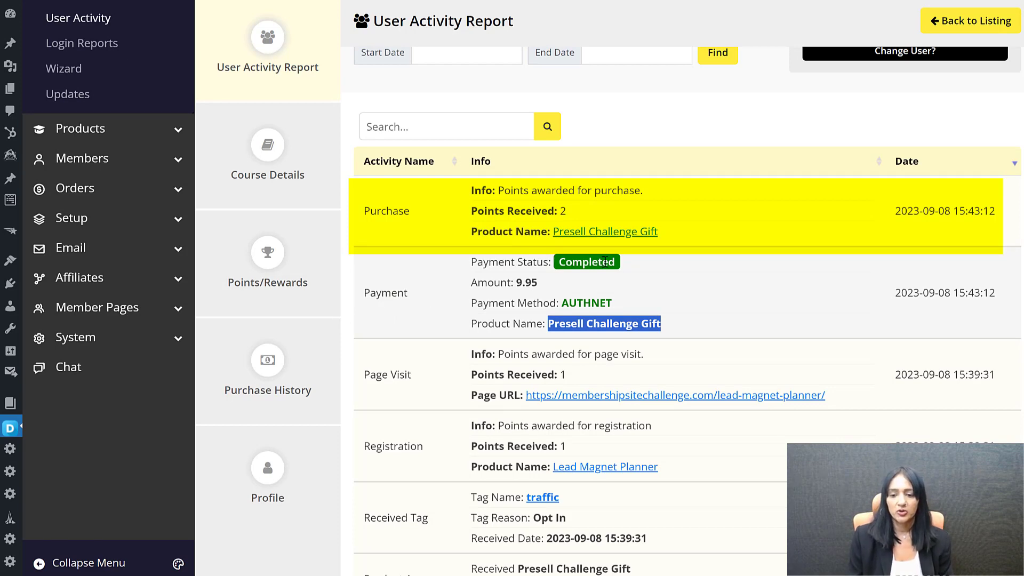
click(676, 276)
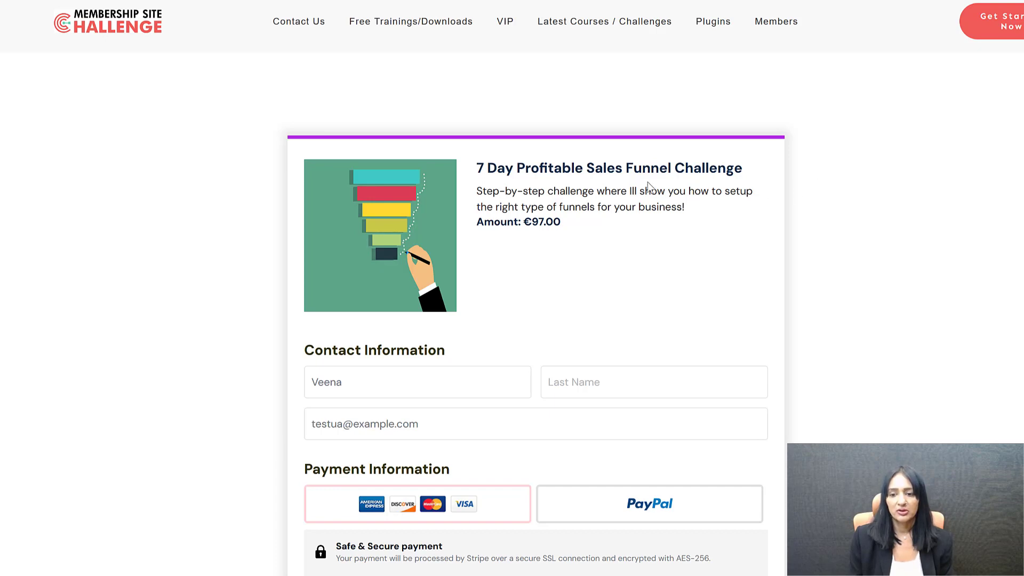
Step: Pay for the 7 Day Profitable Sales Funnel Challenge by card, filling in the card number on the checkout form
scroll(492, 317, down, 3)
scroll(418, 317, down, 3)
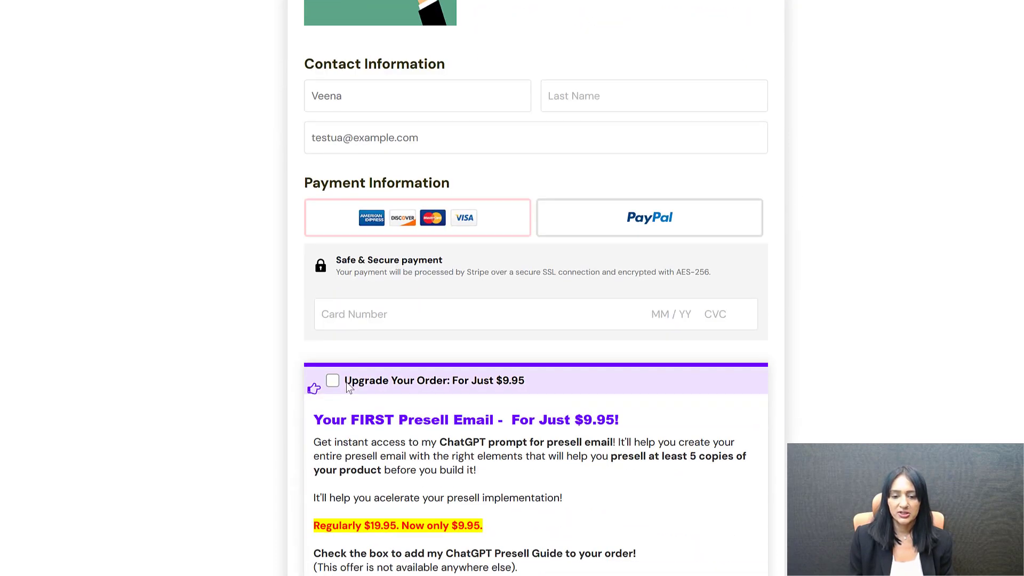
click(376, 318)
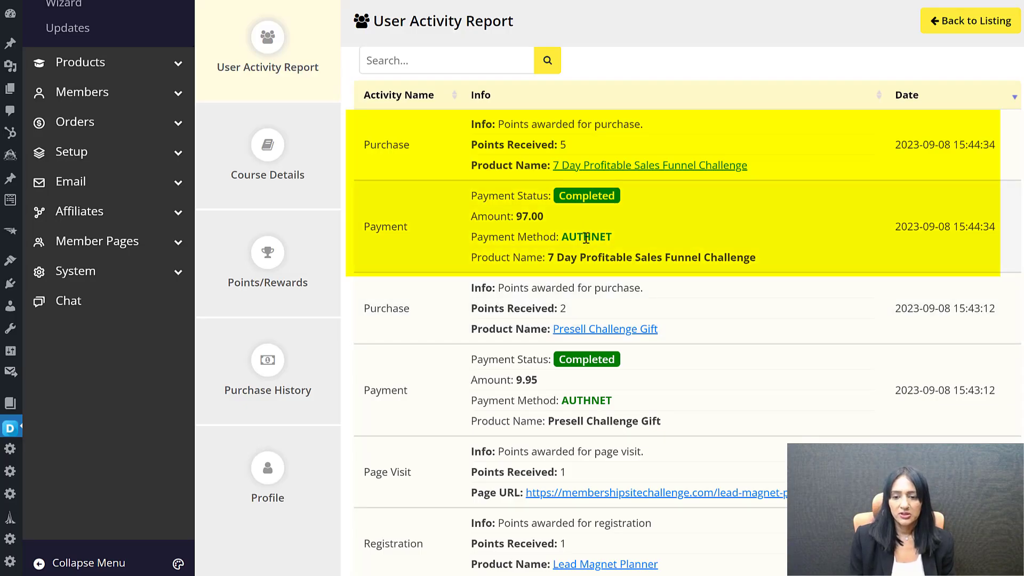
Step: Check the product name, amount and awarded points for the 7 Day Profitable Sales Funnel Challenge purchase in the activity report
drag(548, 260, 835, 265)
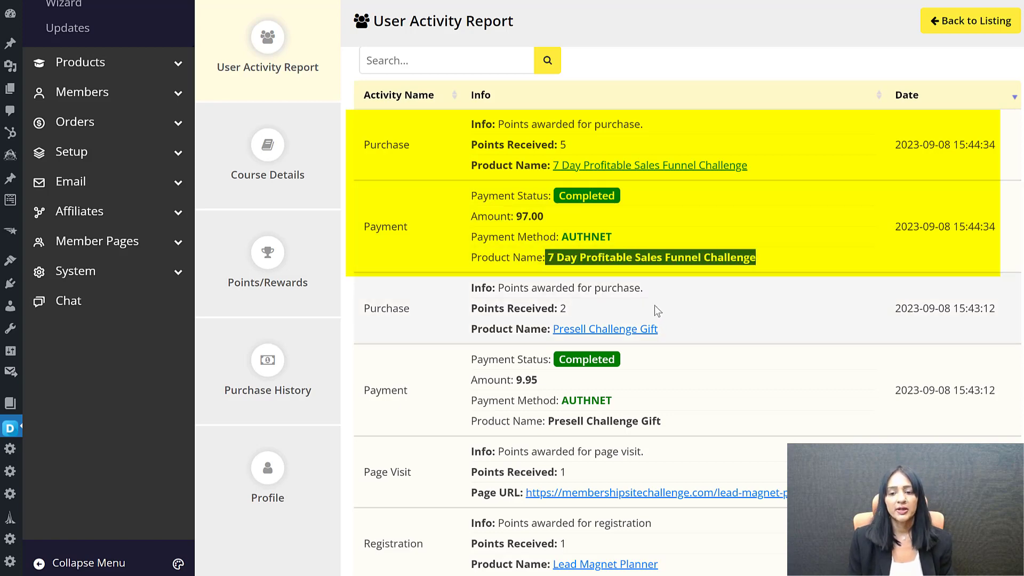
double_click(528, 216)
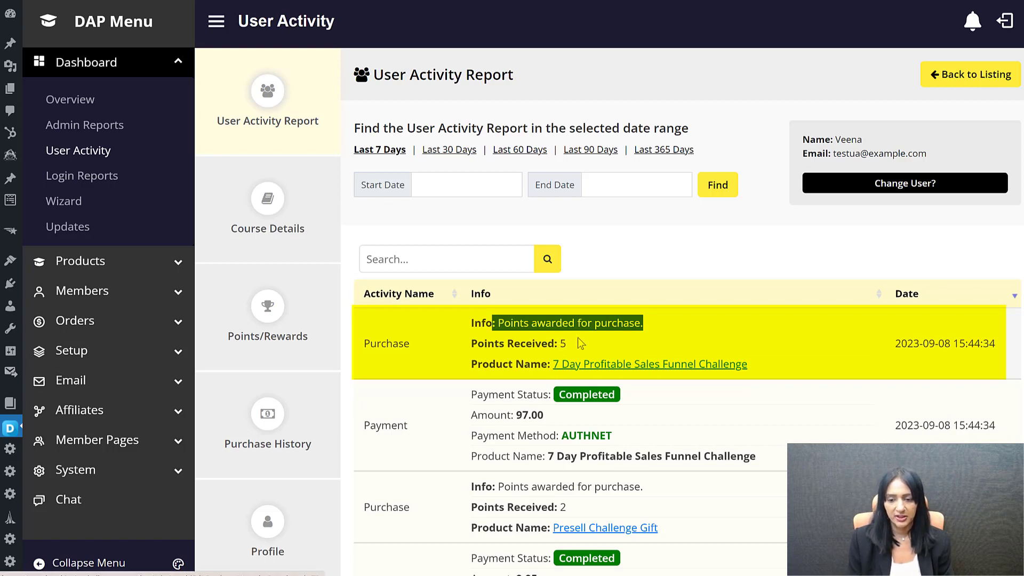
click(626, 233)
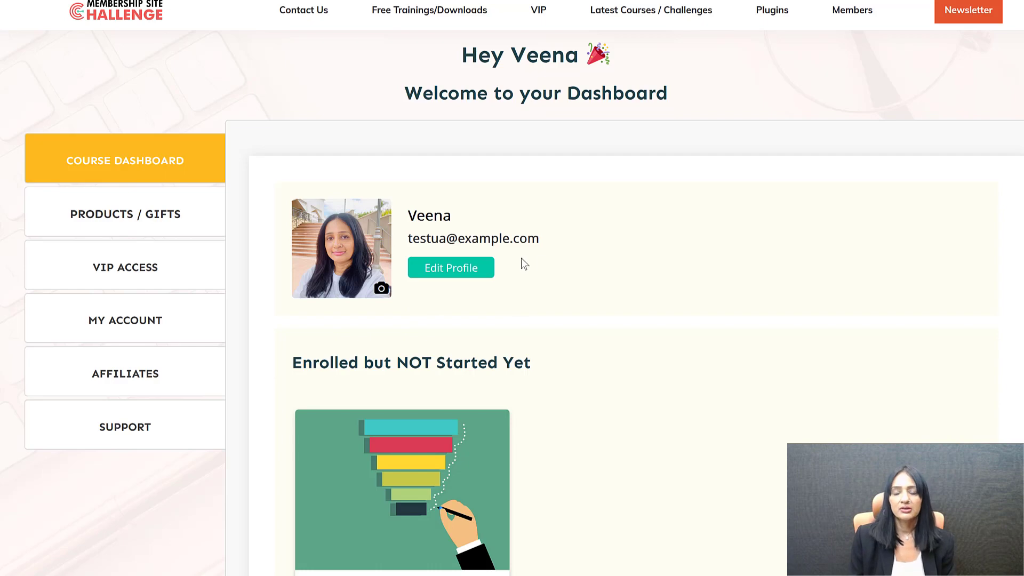
Step: Review the enrolled course, suggested challenges and owned products on the member's course dashboard
scroll(553, 381, down, 5)
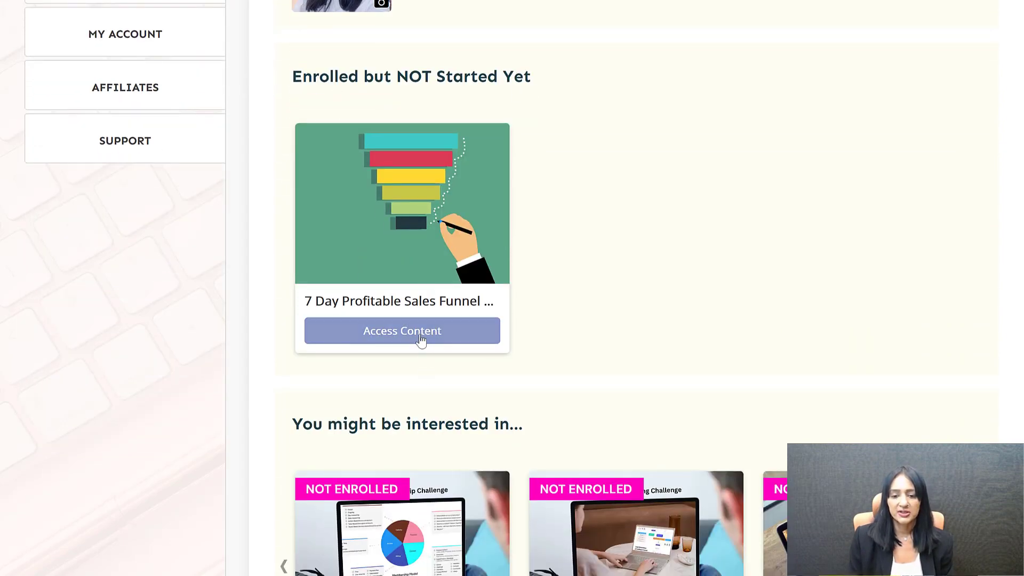
scroll(355, 306, down, 9)
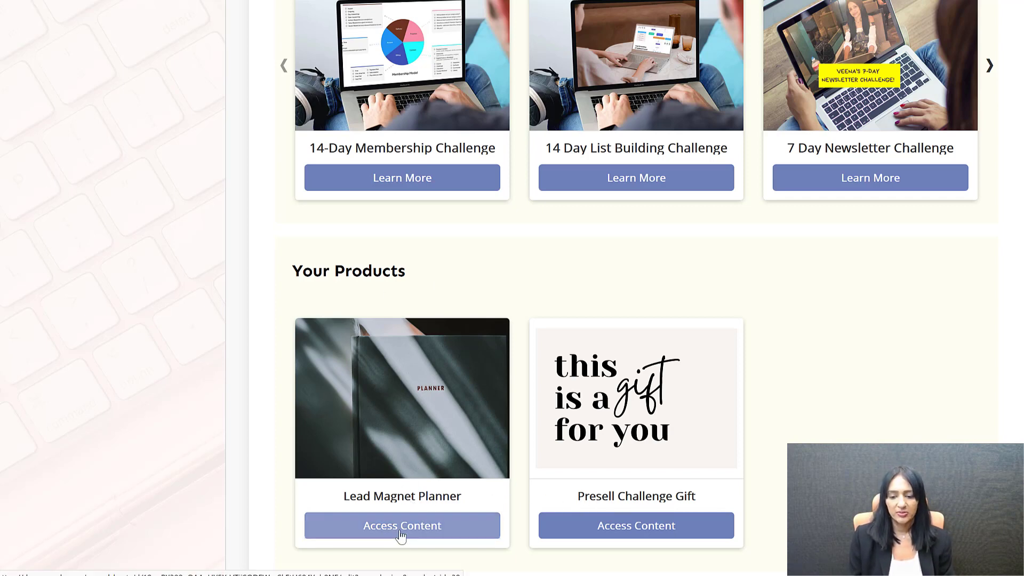
scroll(234, 218, up, 8)
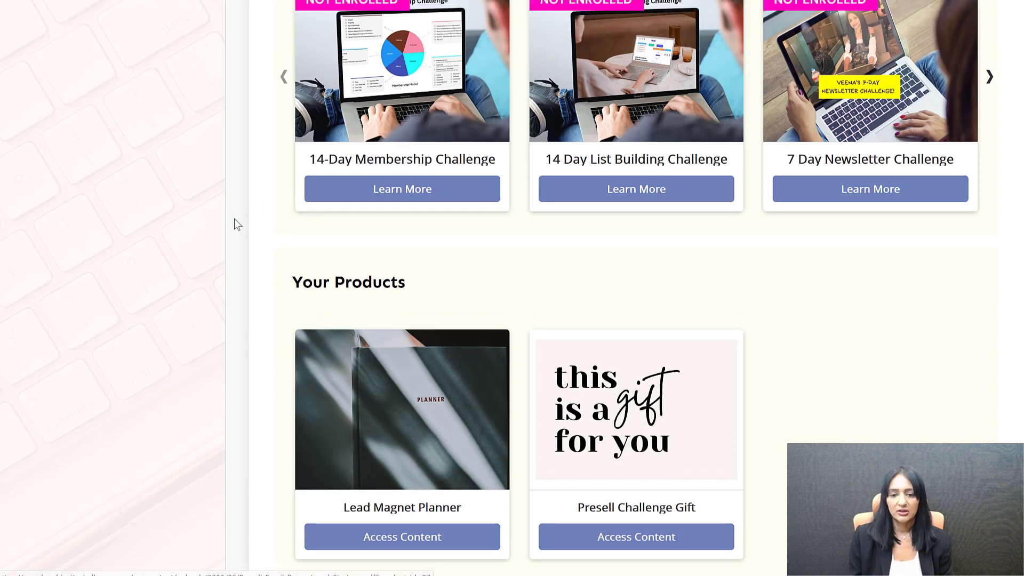
scroll(254, 221, up, 5)
scroll(476, 366, down, 3)
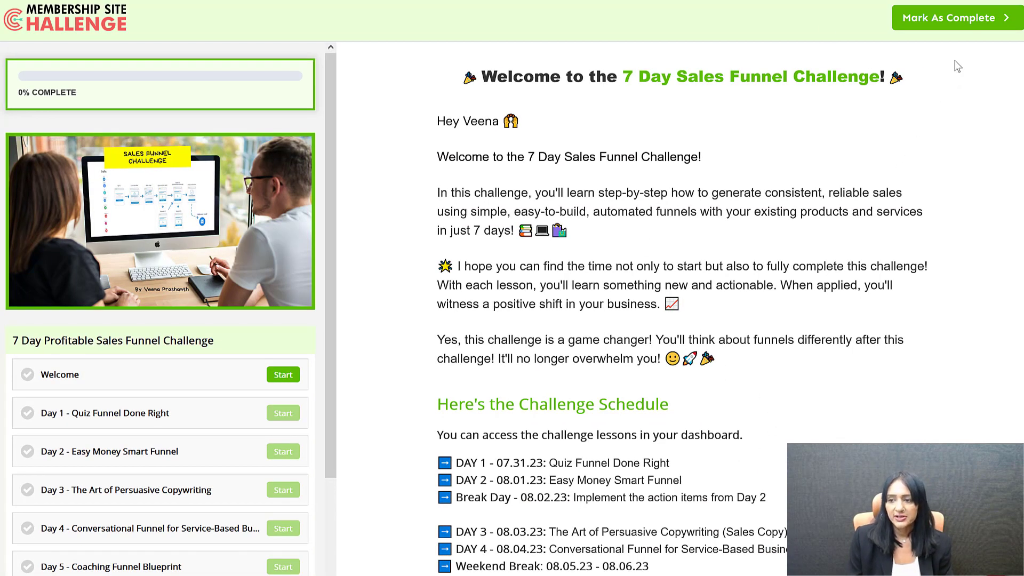
Step: Mark the Welcome lesson of the 7 Day Profitable Sales Funnel Challenge as complete and go on to the Day 1 lesson
click(959, 28)
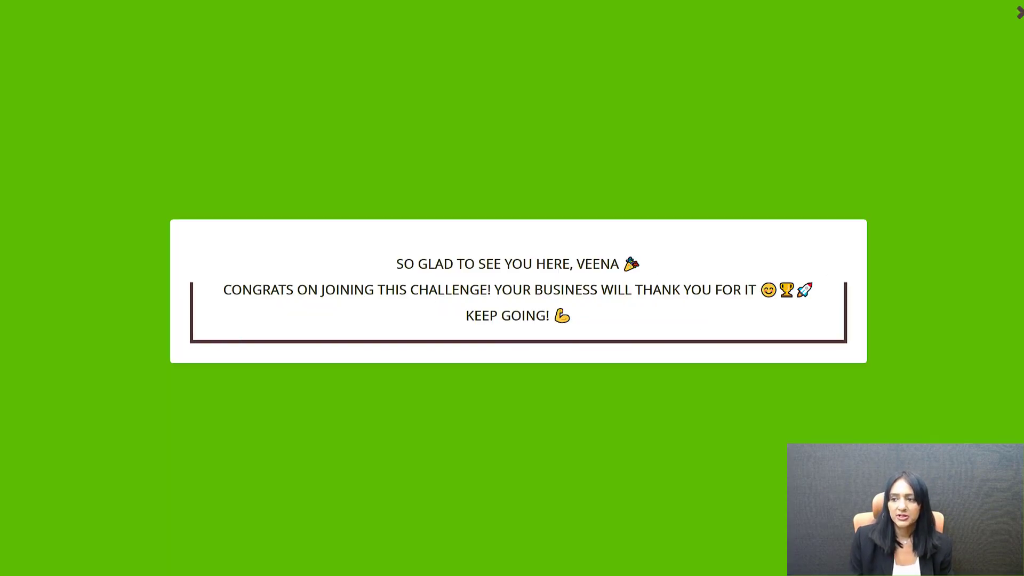
click(1019, 14)
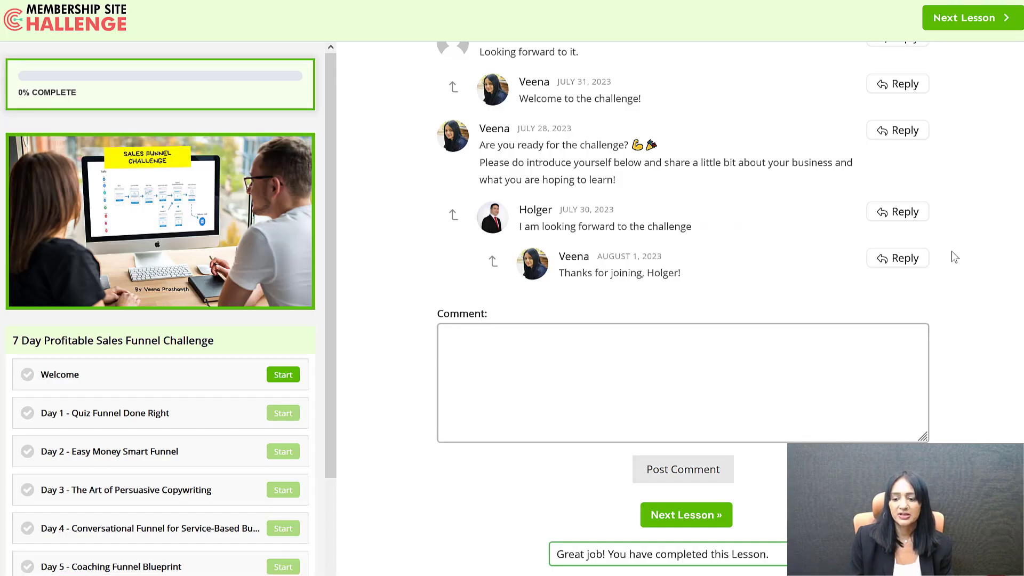
click(730, 515)
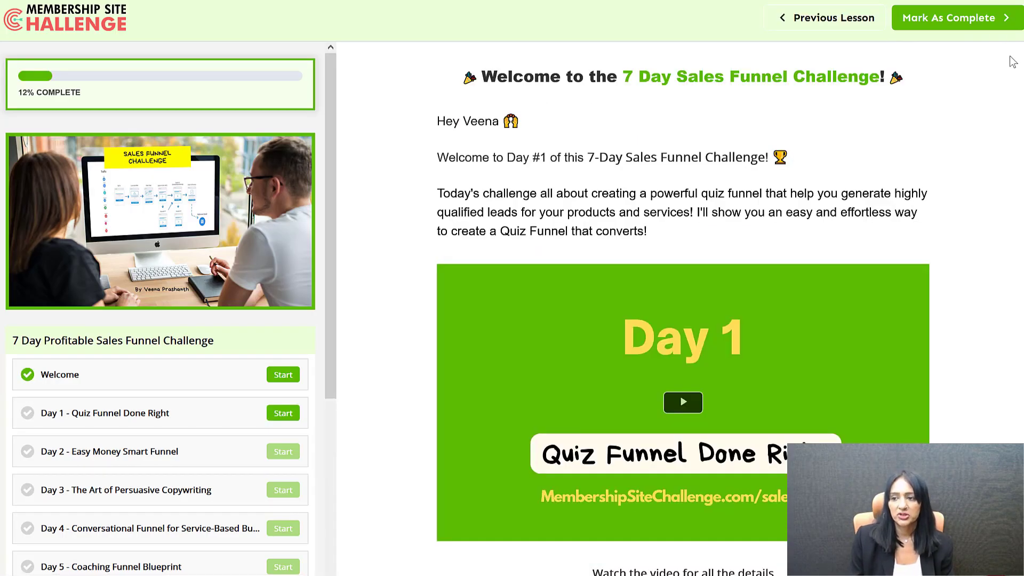
Step: Mark the Day 1 - Quiz Funnel Done Right lesson as complete and dismiss the congratulations message
click(953, 27)
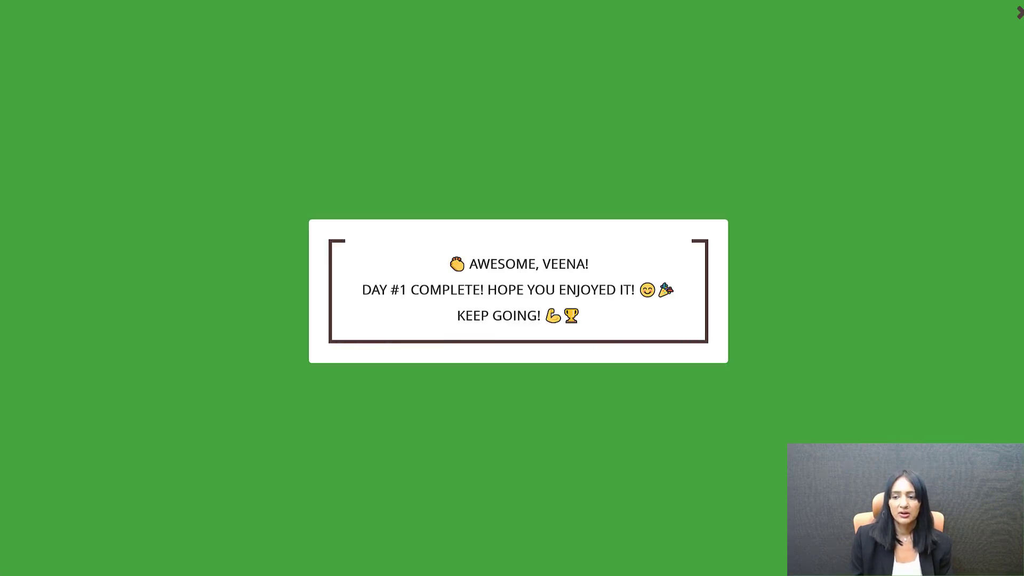
click(1019, 16)
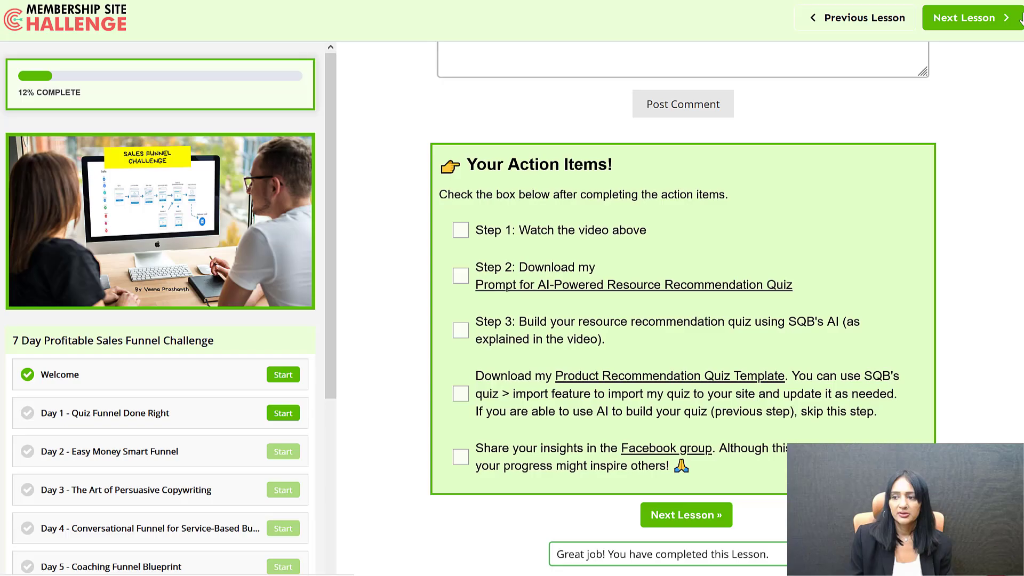
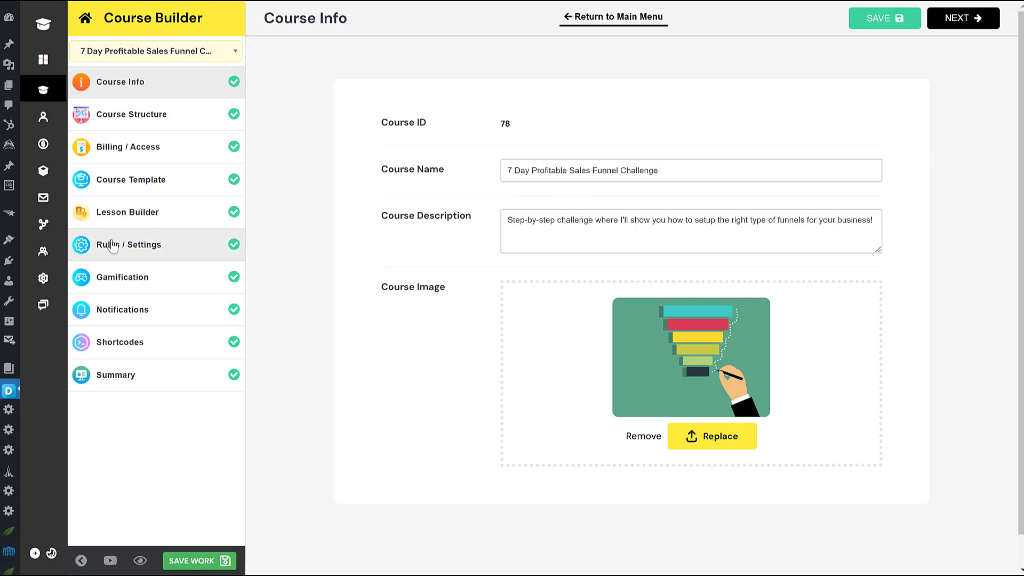
Step: In the course's Lesson Builder, inspect the lesson completion tag automations for Day 1 - Quiz Funnel Done Right
click(126, 222)
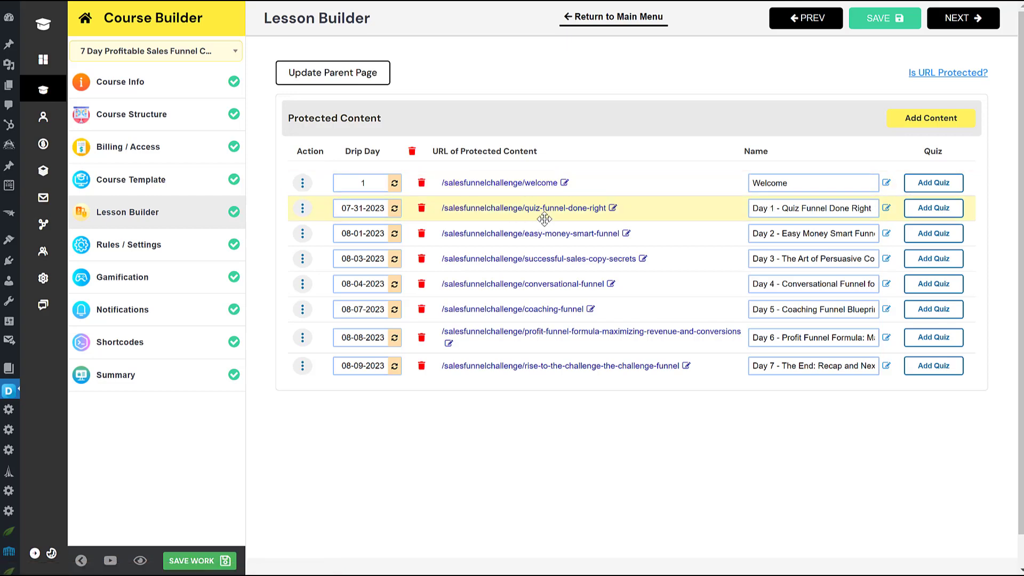
click(302, 208)
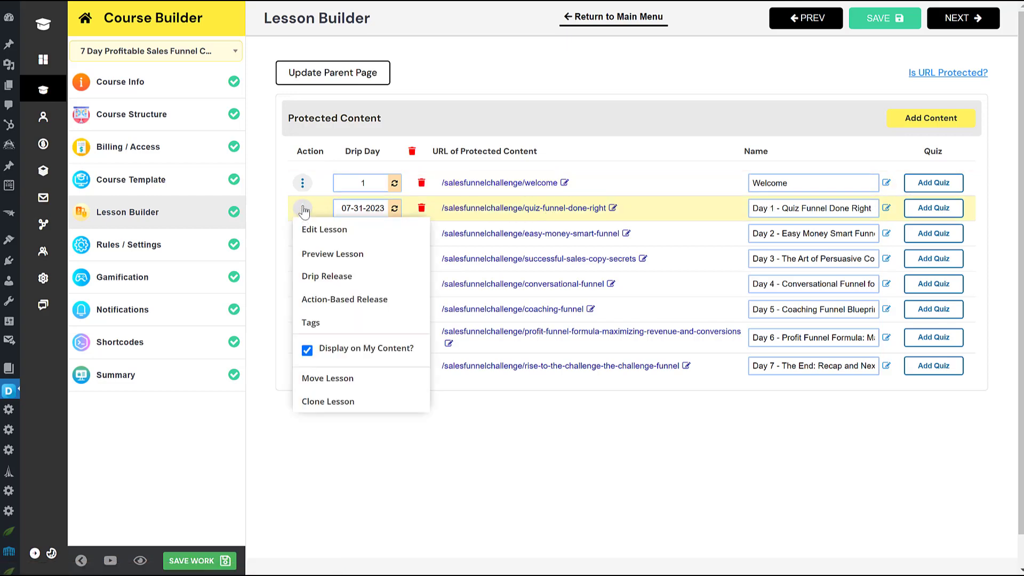
click(312, 323)
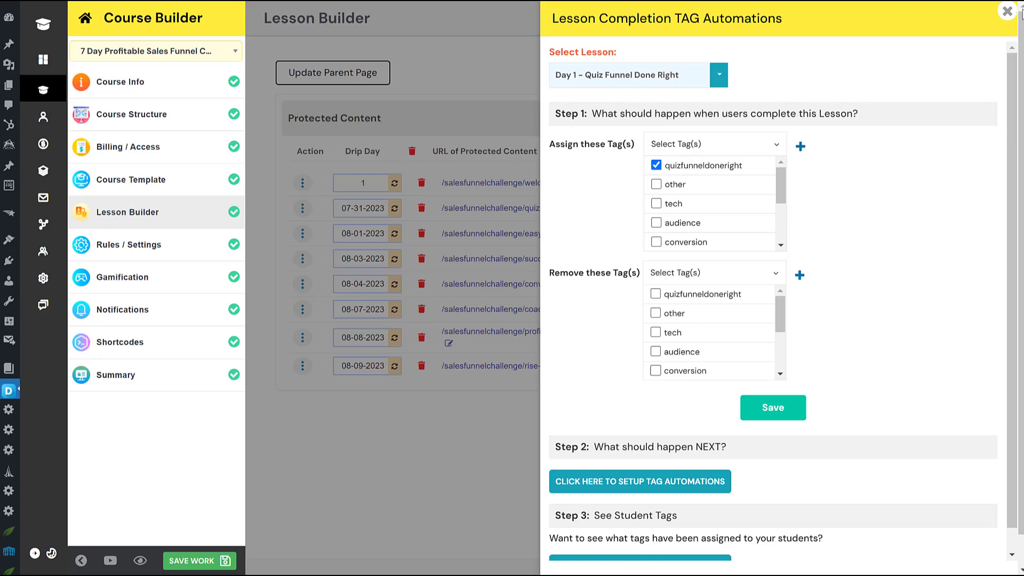
click(1007, 11)
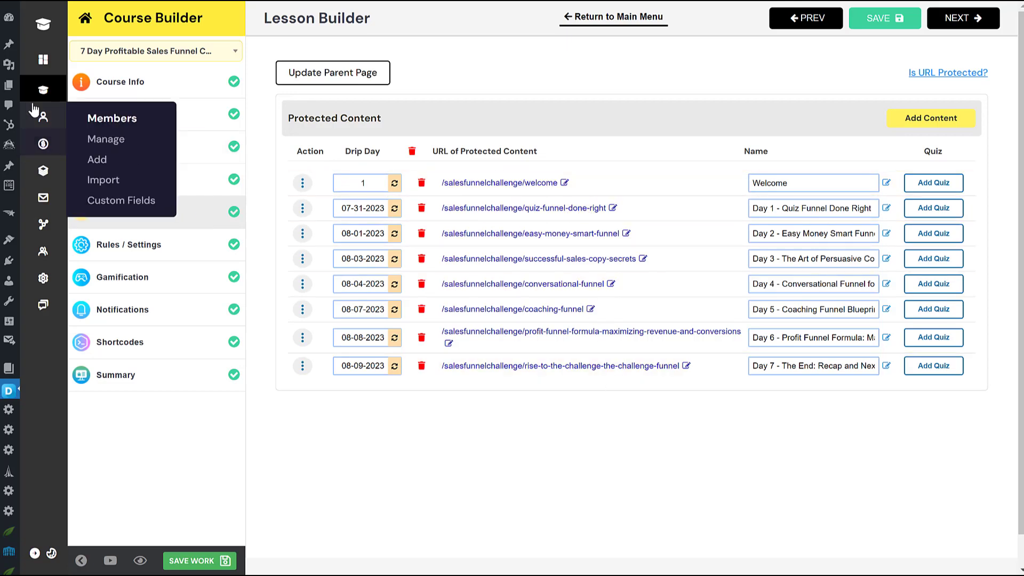
Step: Open the automation manager from the Products section and start a tag automation for the quizfunneldoneright tag
mouse_move(108, 100)
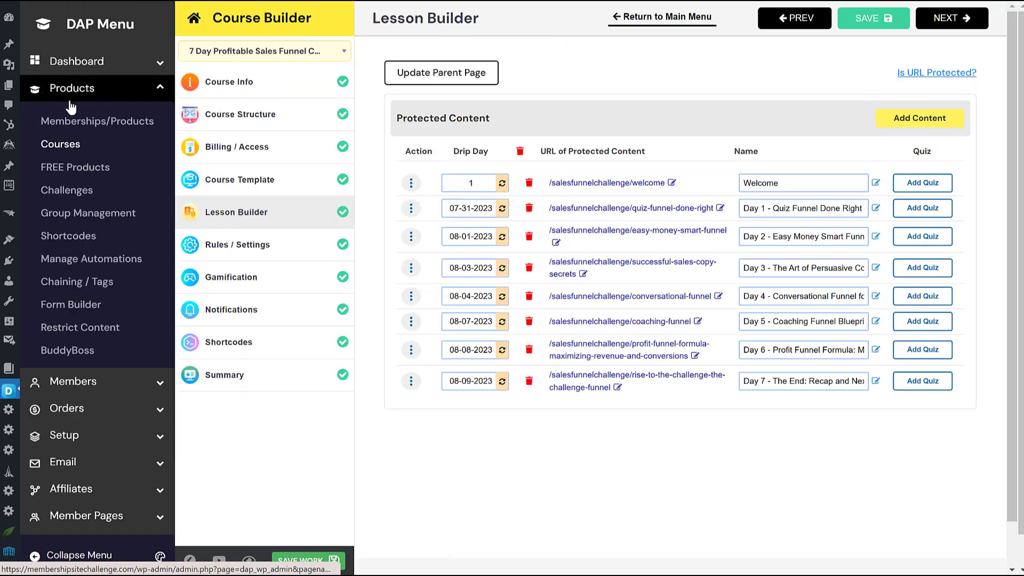
right_click(79, 264)
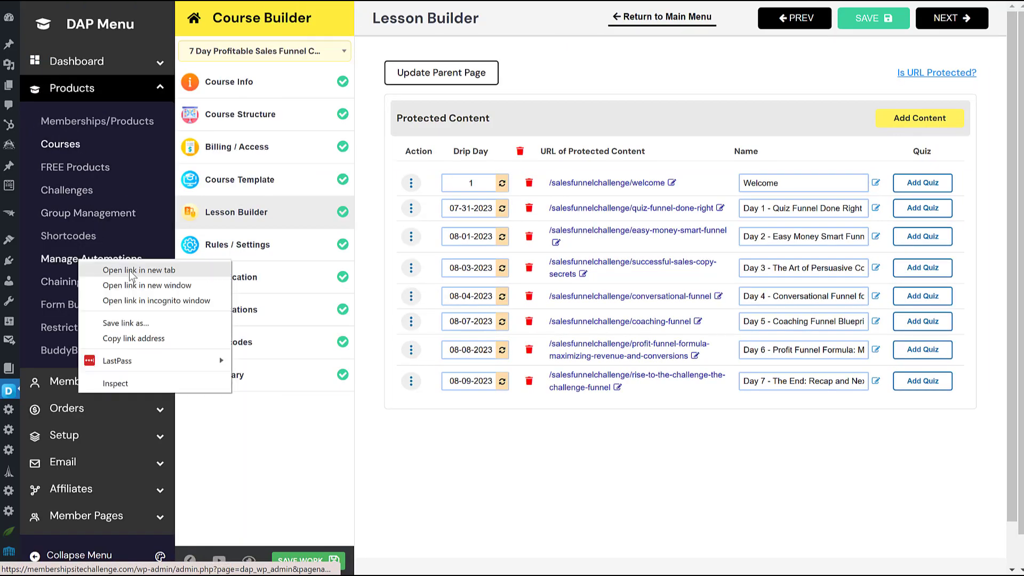
click(80, 259)
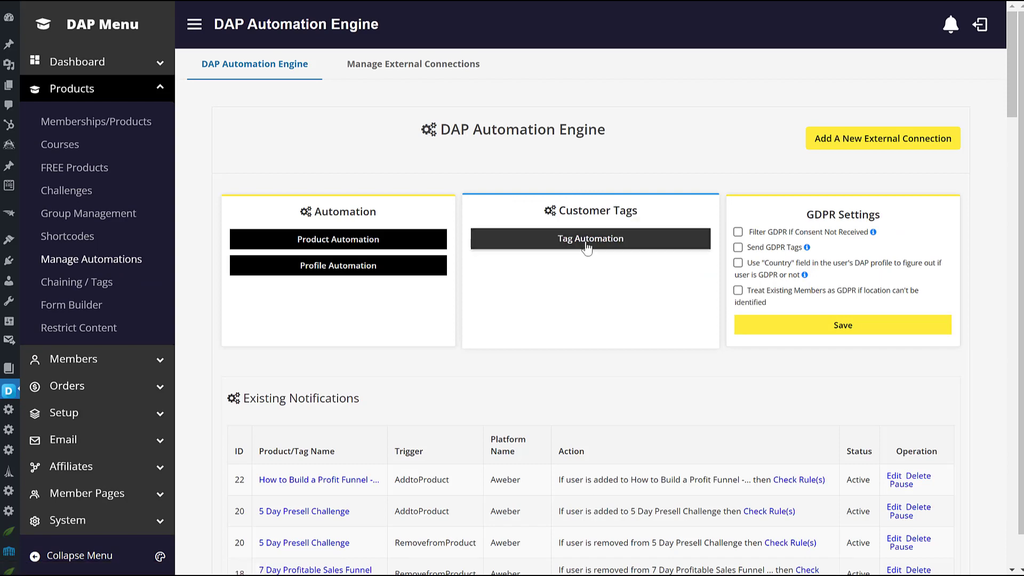
click(590, 238)
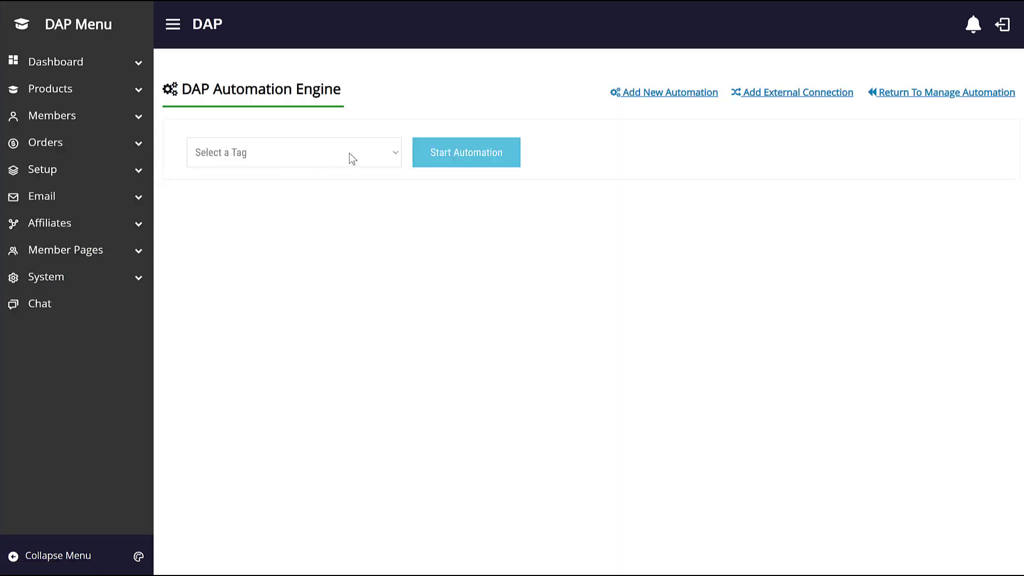
click(358, 152)
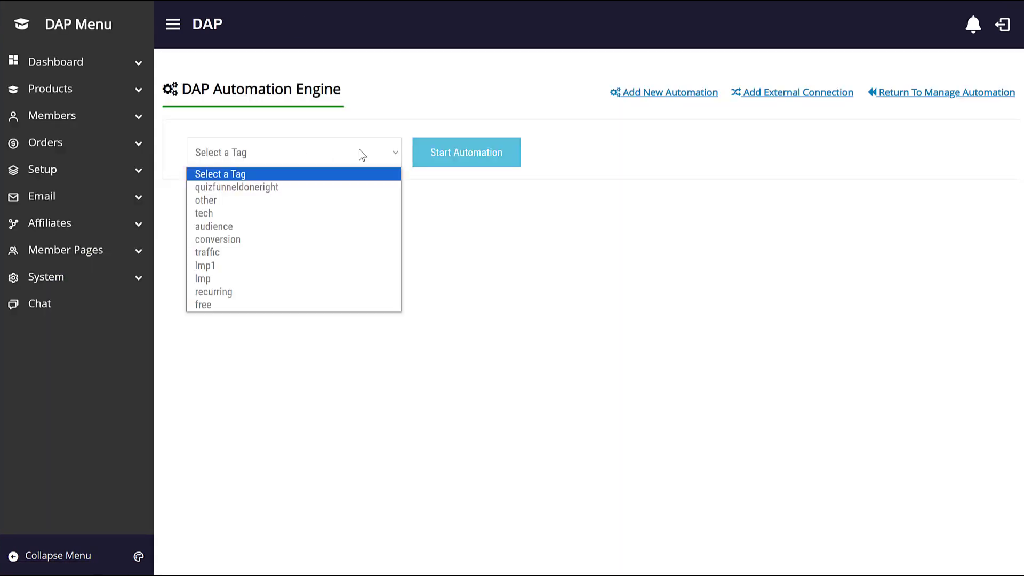
click(243, 188)
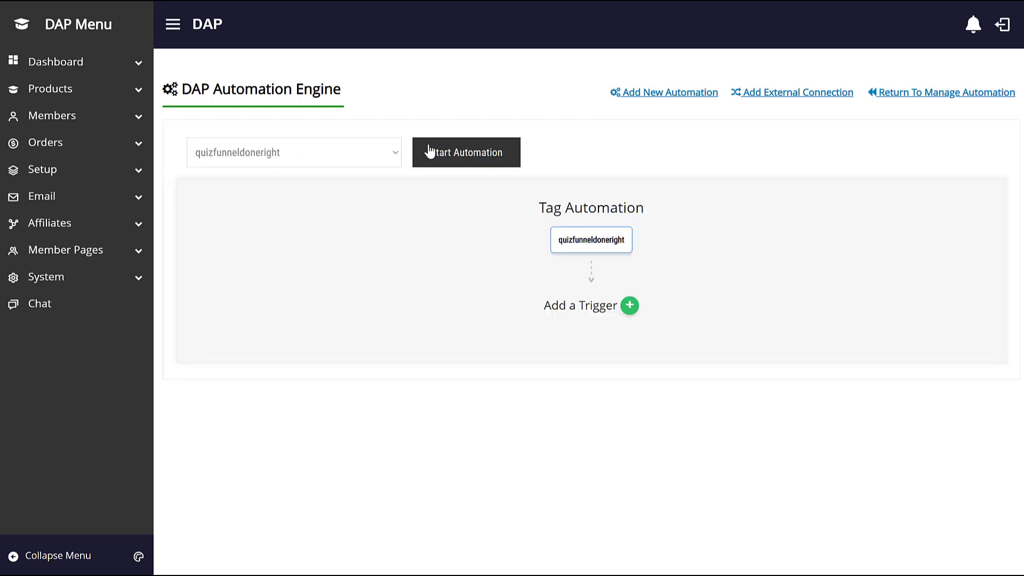
Step: Add a trigger to the tag automation that fires if a user receives access to quizfunneldoneright
click(631, 306)
click(512, 267)
click(444, 300)
click(581, 319)
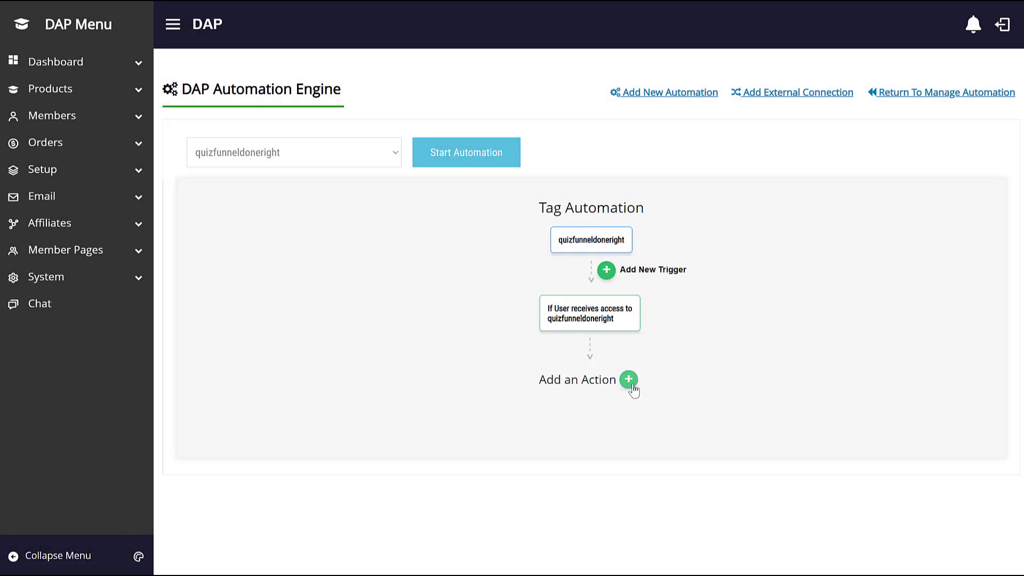
Step: Start adding an action to the trigger with DAP as the destination, and look at its action and product choices
click(629, 380)
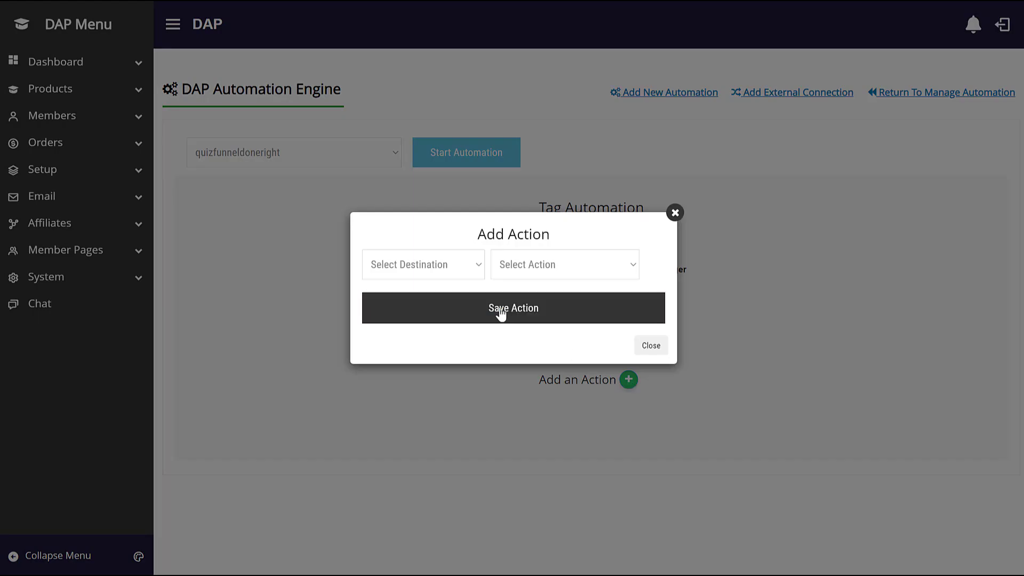
click(469, 265)
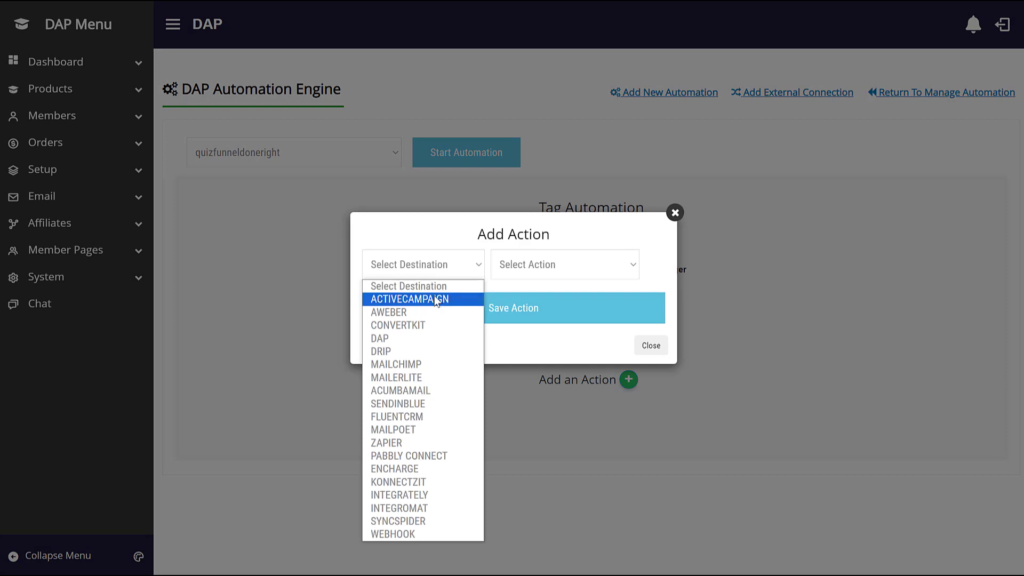
click(381, 341)
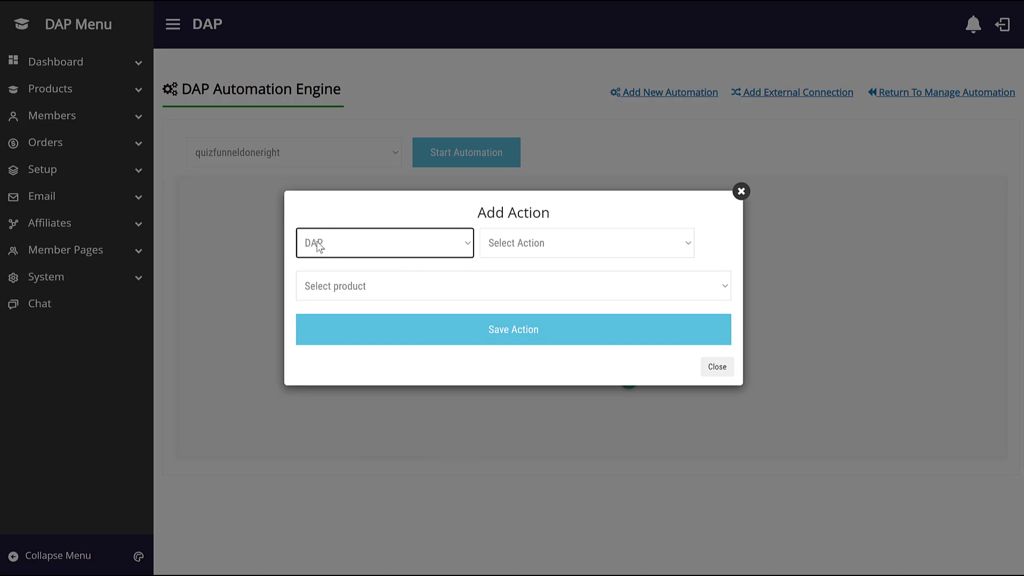
click(593, 241)
click(501, 277)
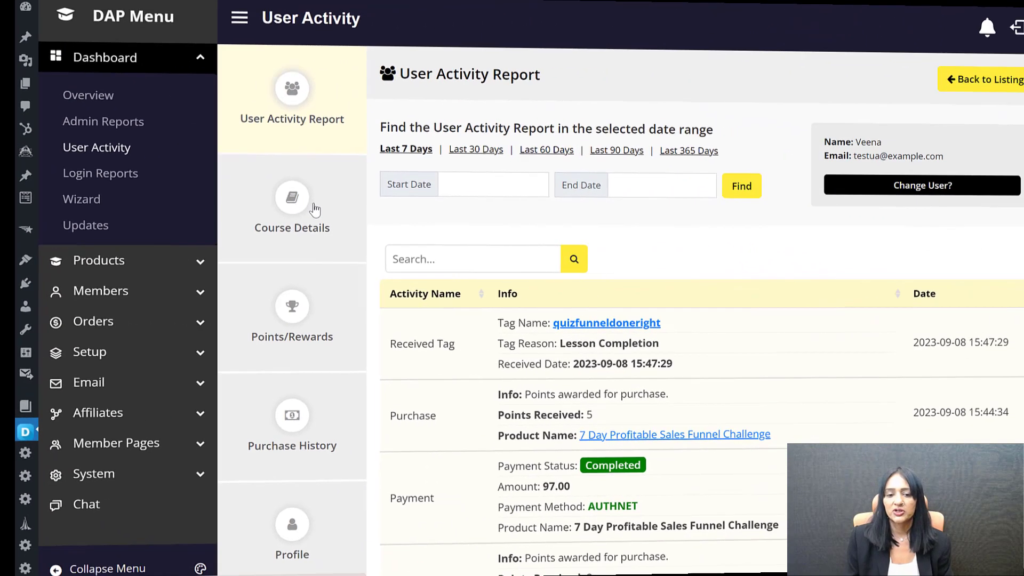
Step: Examine the member's course details and lesson-by-lesson progress in the 7 Day Profitable Sales Funnel Challenge
click(283, 226)
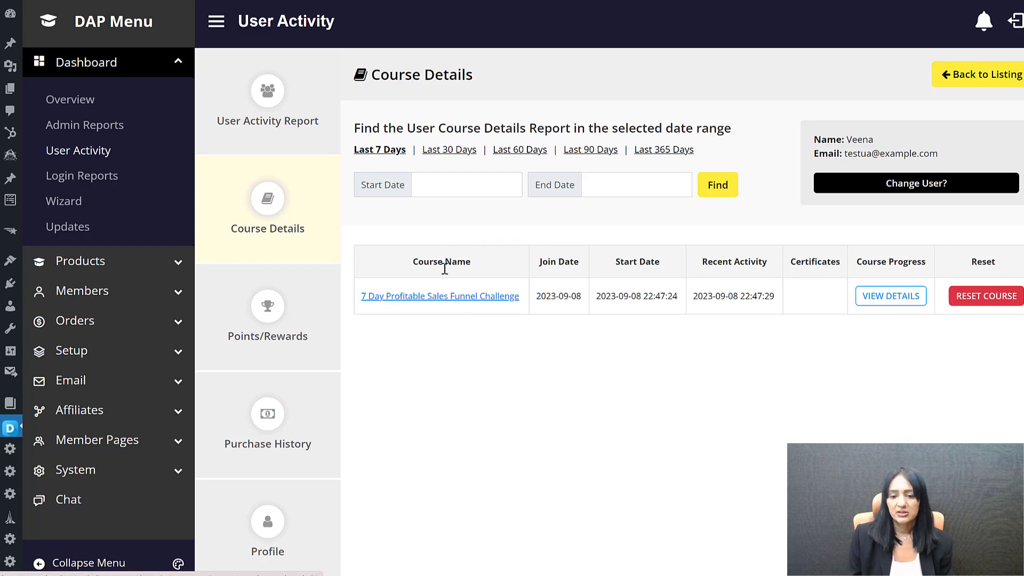
click(901, 301)
scroll(587, 292, down, 1)
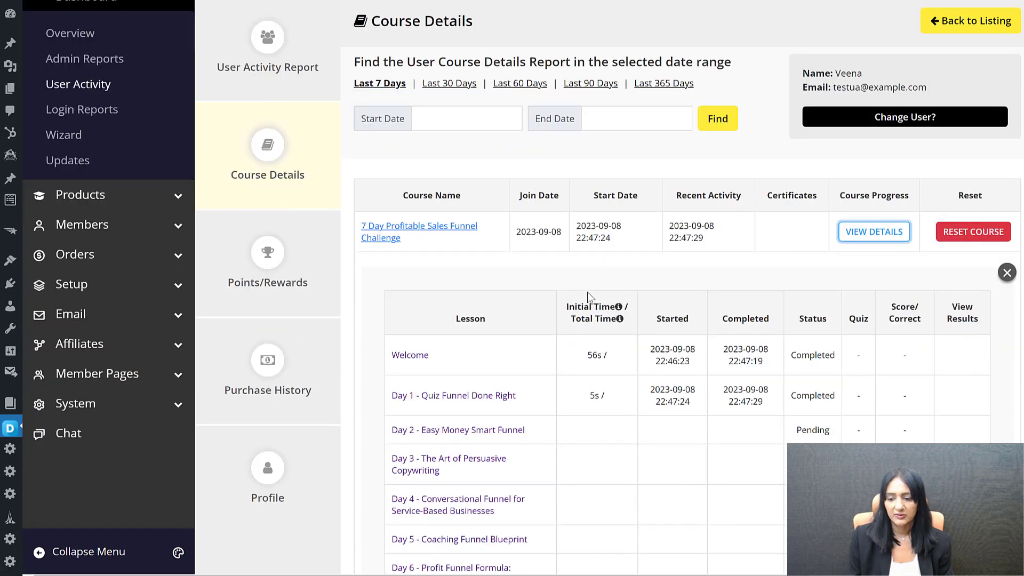
scroll(585, 291, down, 1)
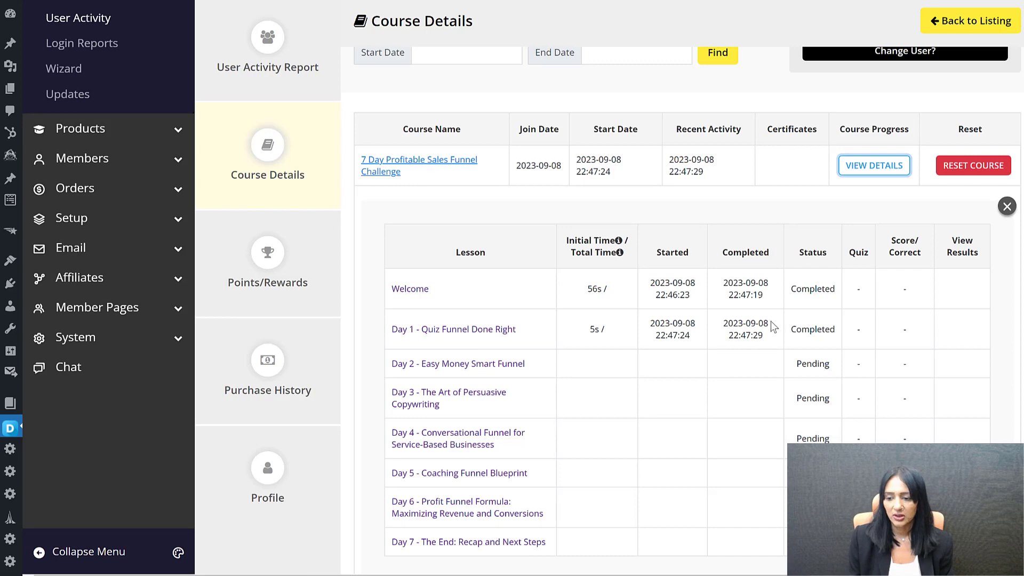
scroll(486, 462, down, 1)
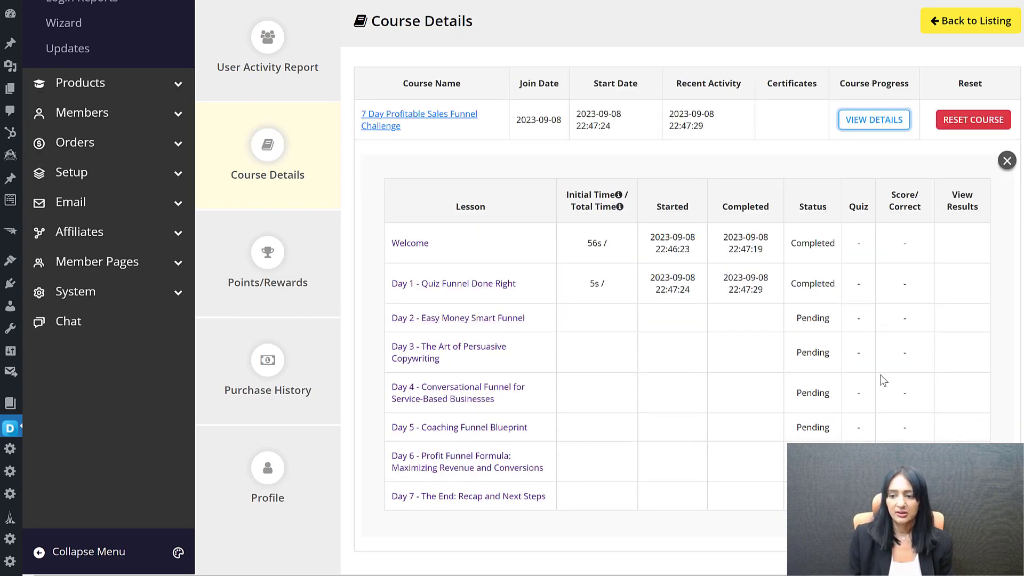
scroll(875, 395, up, 1)
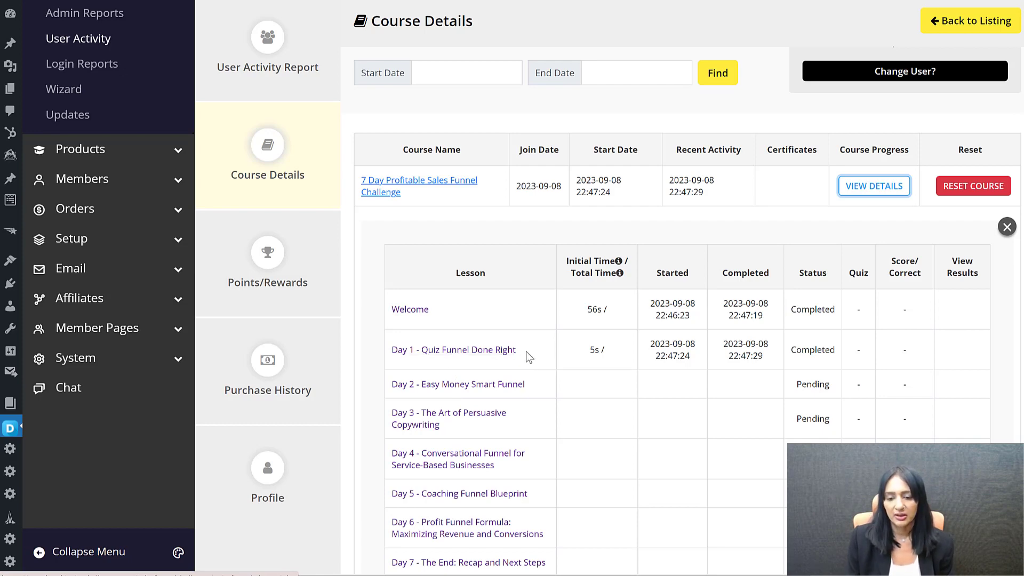
Step: Review the member's activity report, points and rewards, purchase history and profile in User Activity
click(286, 67)
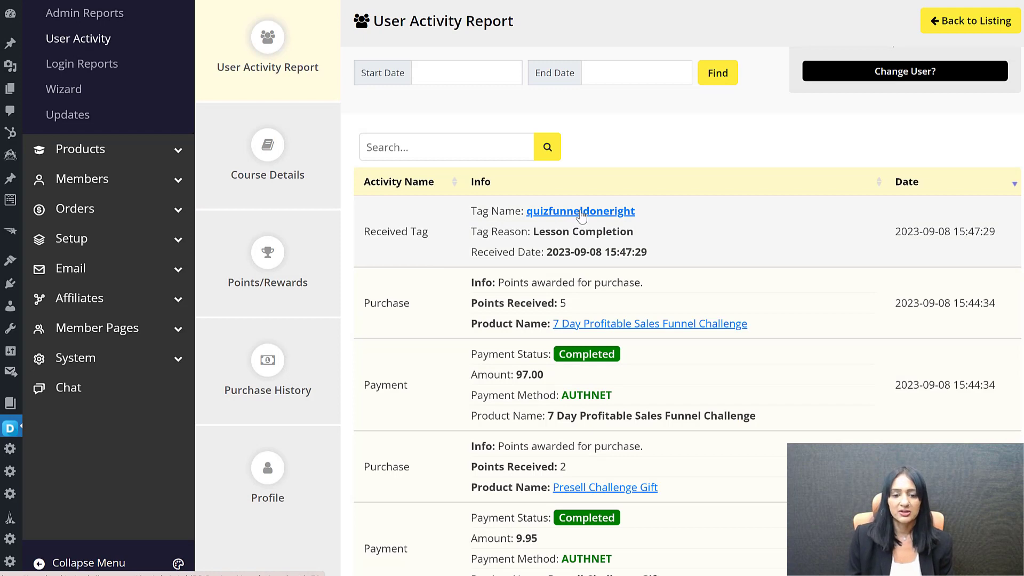
click(275, 255)
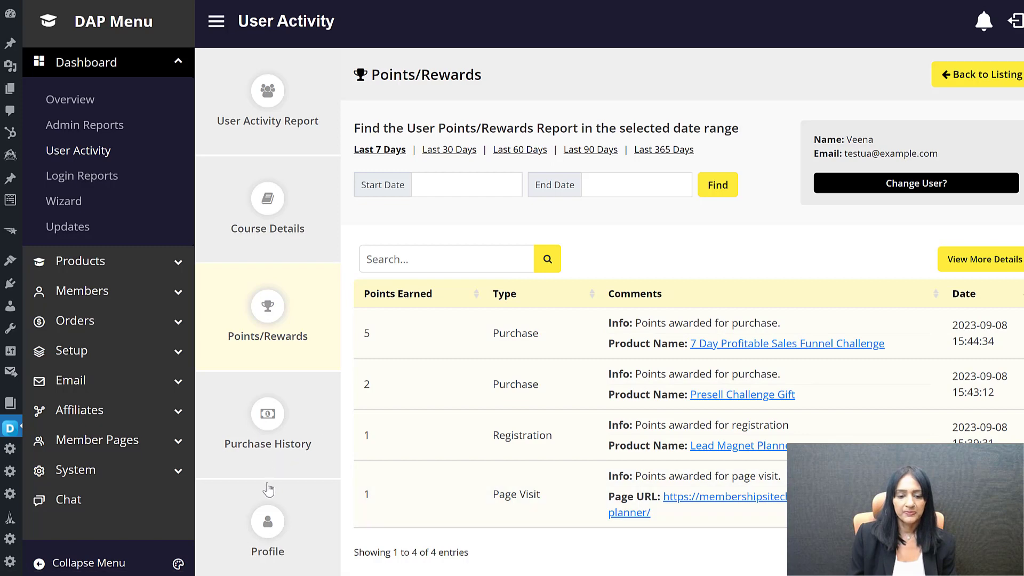
click(268, 445)
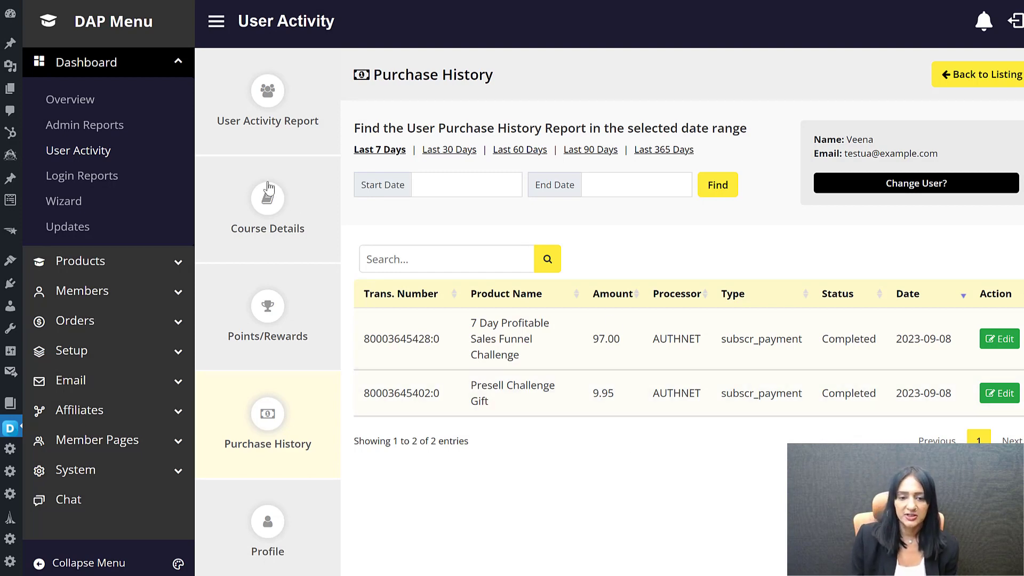
click(272, 539)
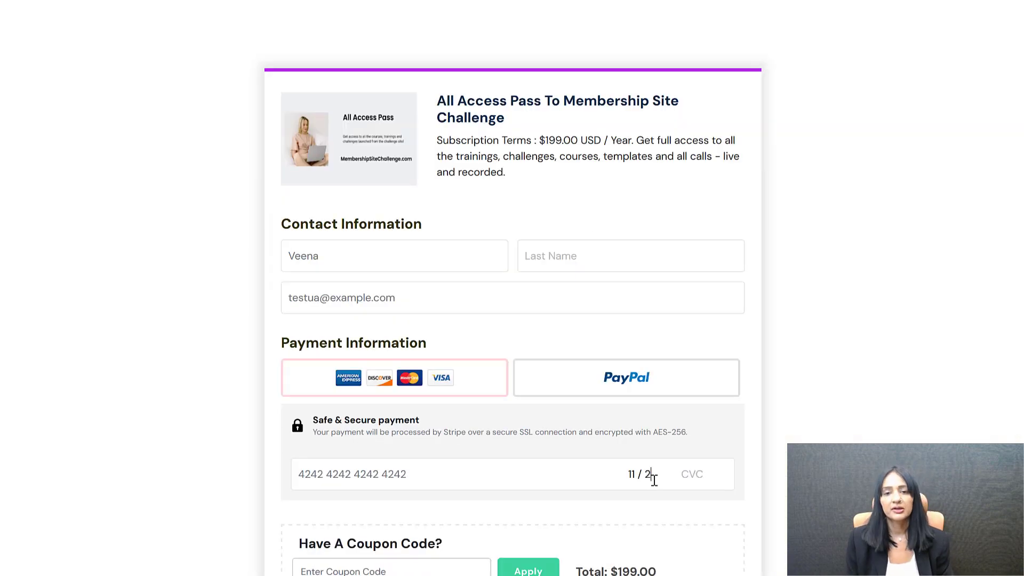
Step: Complete the card expiry date and security code on the All Access Pass To Membership Site Challenge checkout form and submit the order
text(4)
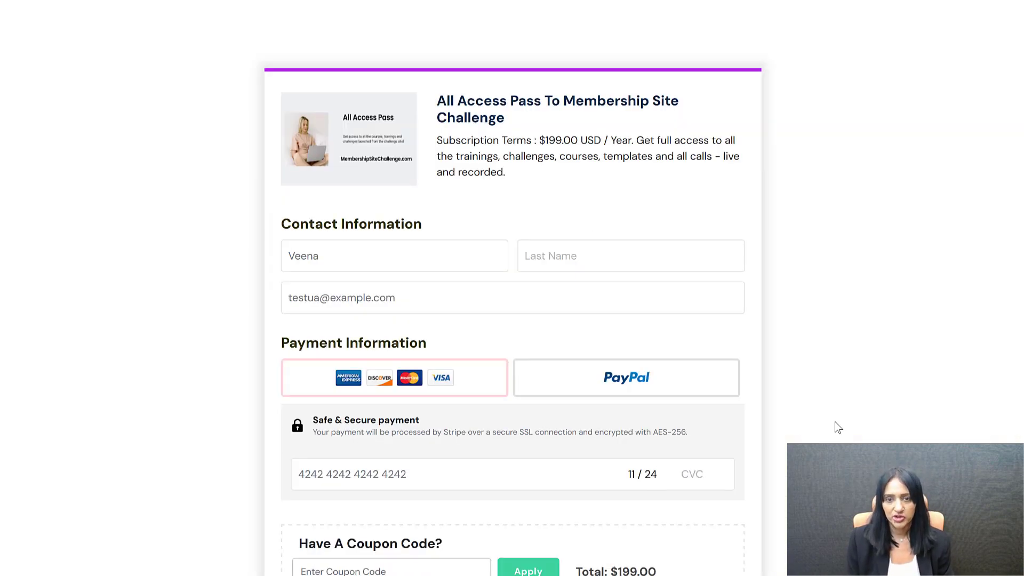
scroll(682, 442, down, 1)
click(696, 409)
text(111)
scroll(727, 467, down, 3)
click(527, 549)
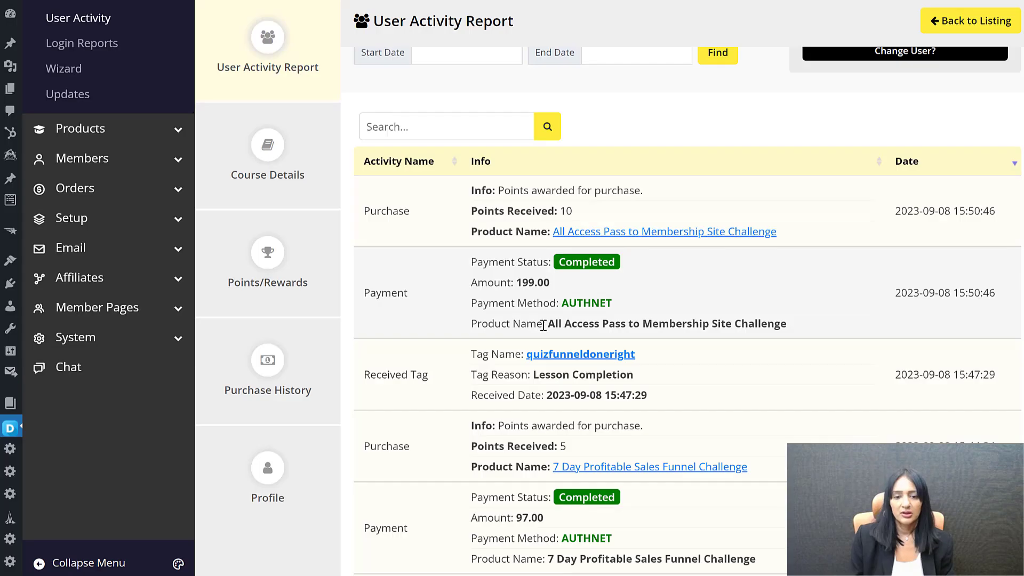
Step: Check the payment and points entries for the All Access Pass purchase in the member's User Activity Report
drag(680, 318, 856, 325)
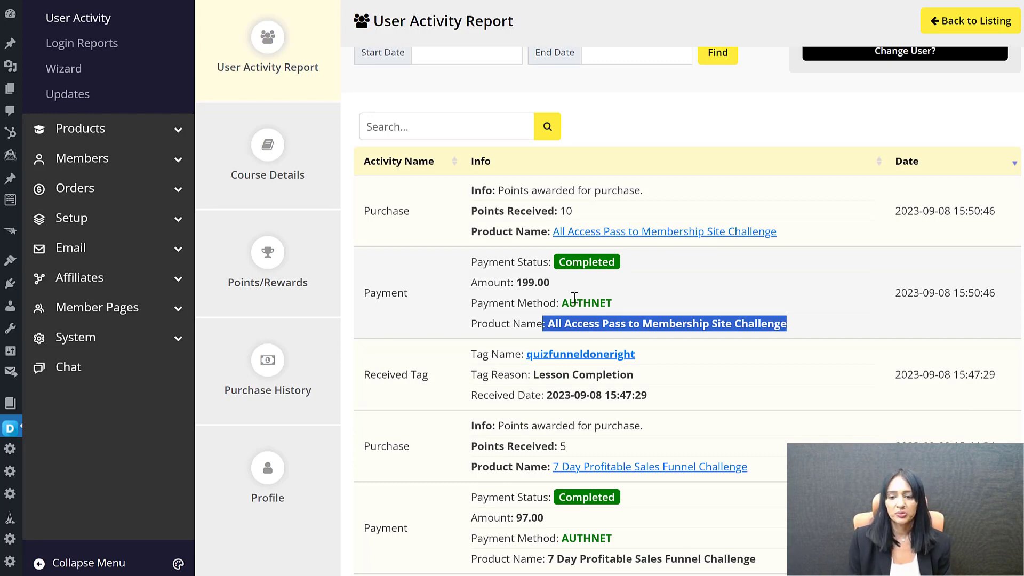
scroll(574, 298, up, 1)
drag(560, 276, 584, 277)
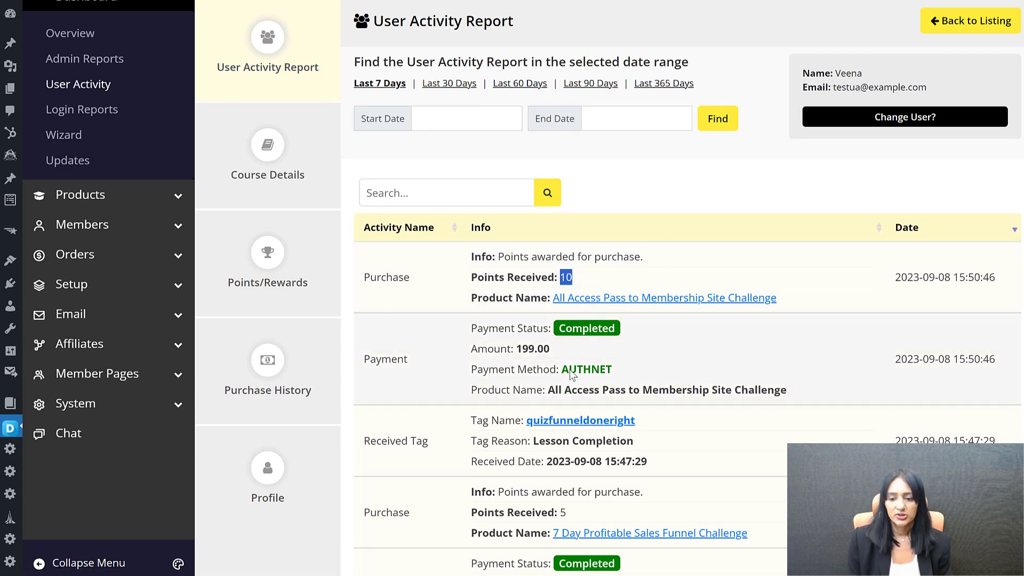
Step: Trace the member's earlier activity from the opt-in tag through the gift and challenge purchases to the lesson completion tag
scroll(415, 344, down, 7)
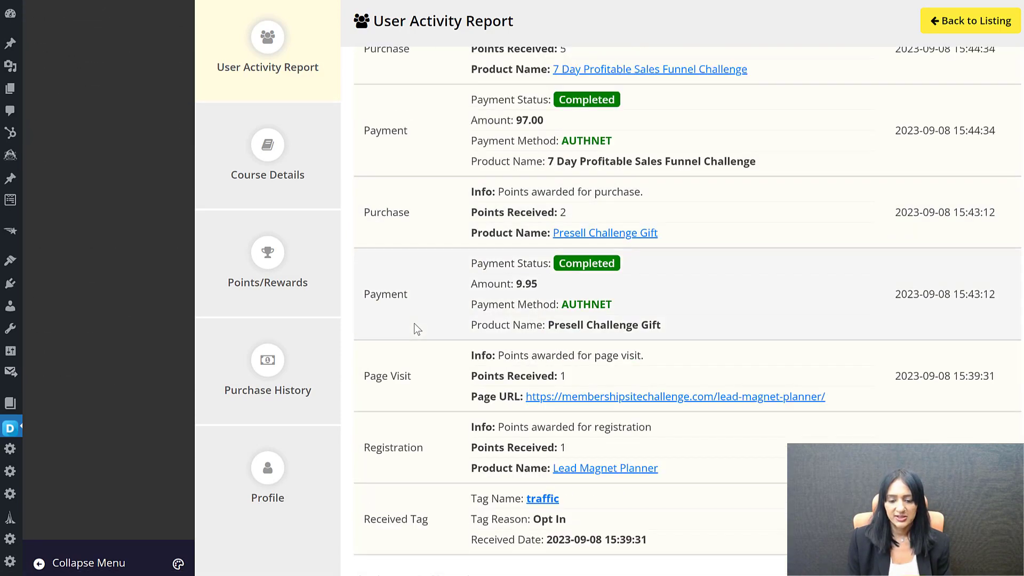
scroll(414, 323, down, 1)
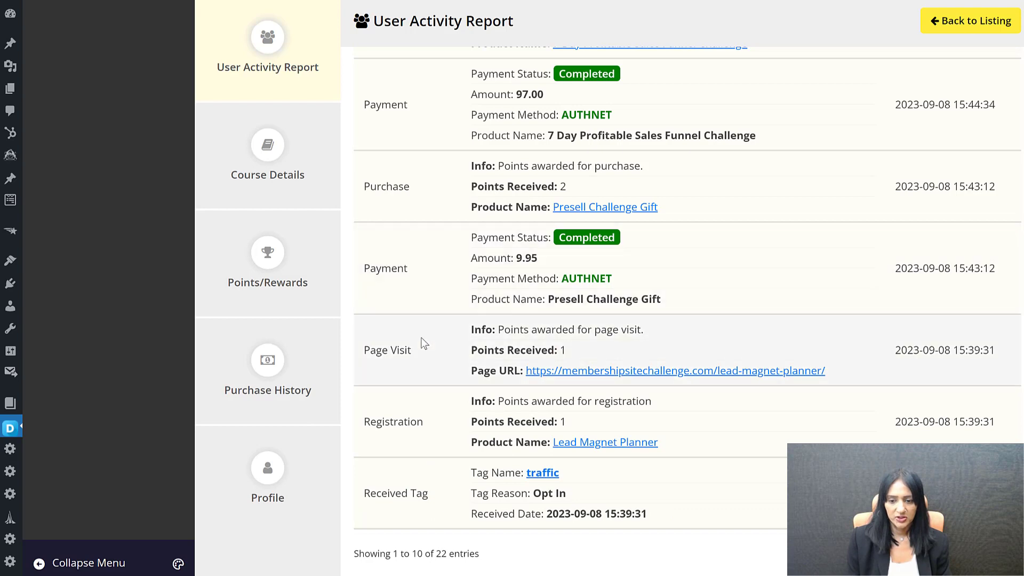
scroll(421, 344, up, 3)
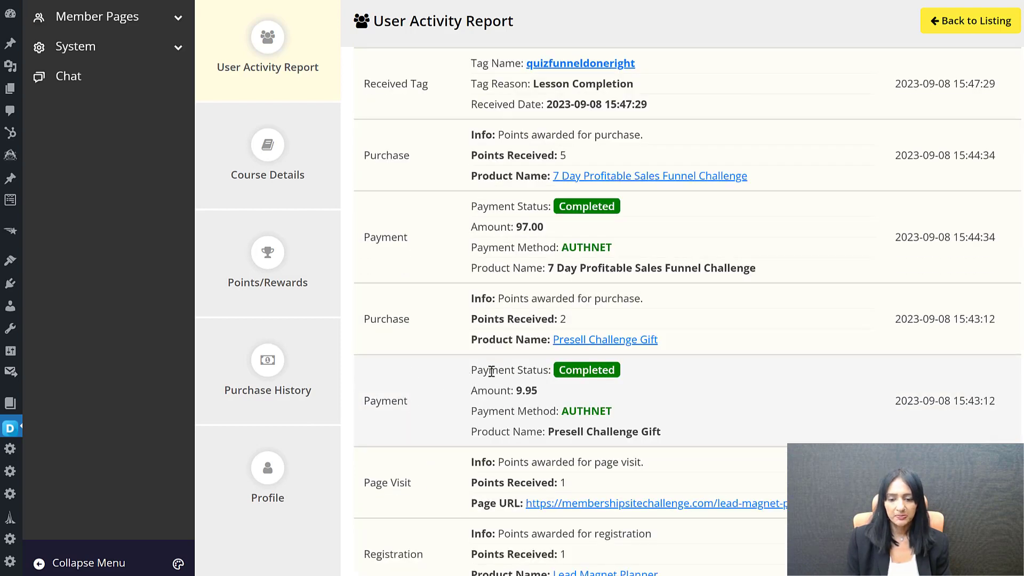
drag(472, 370, 716, 430)
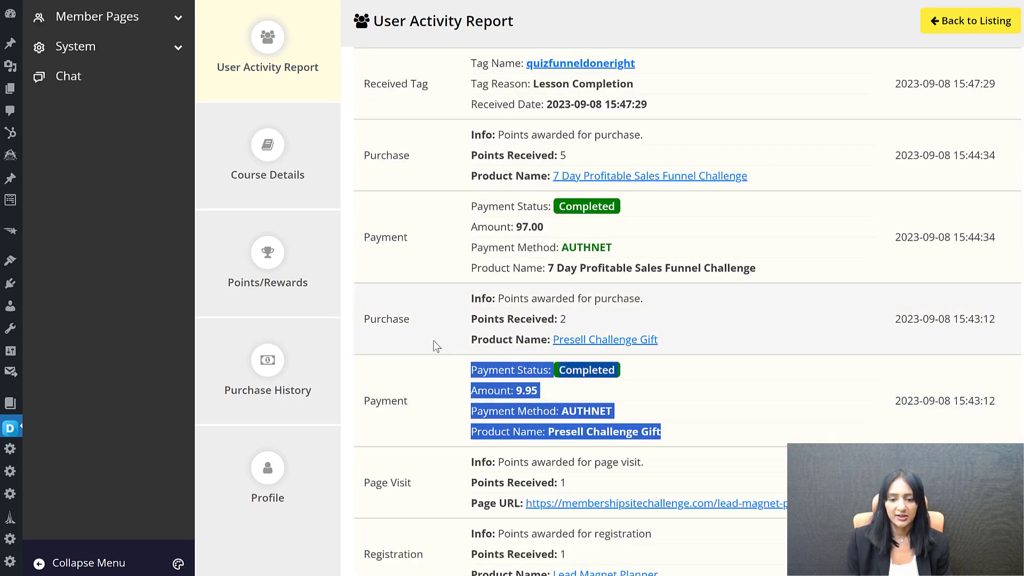
click(416, 333)
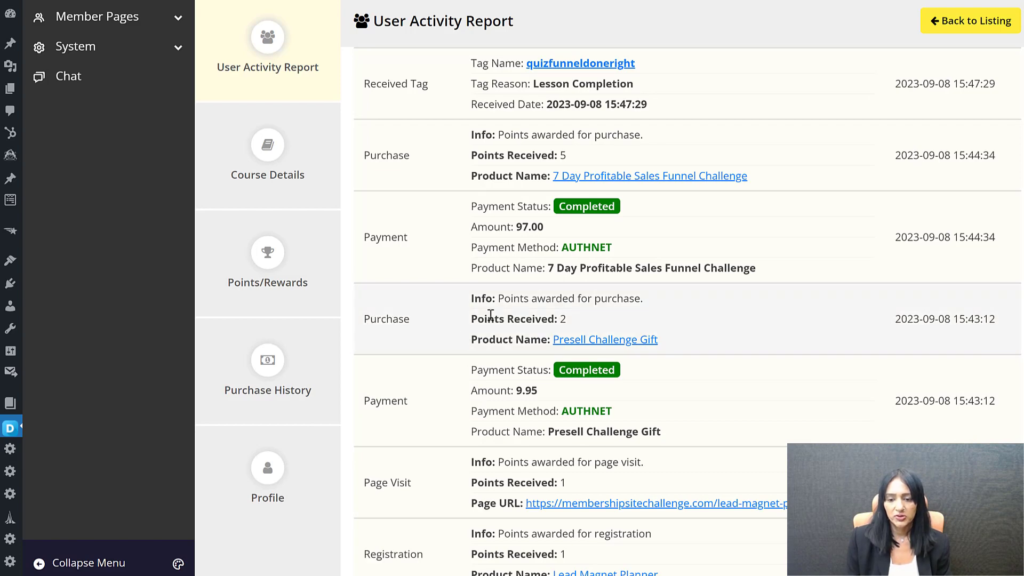
scroll(422, 304, up, 2)
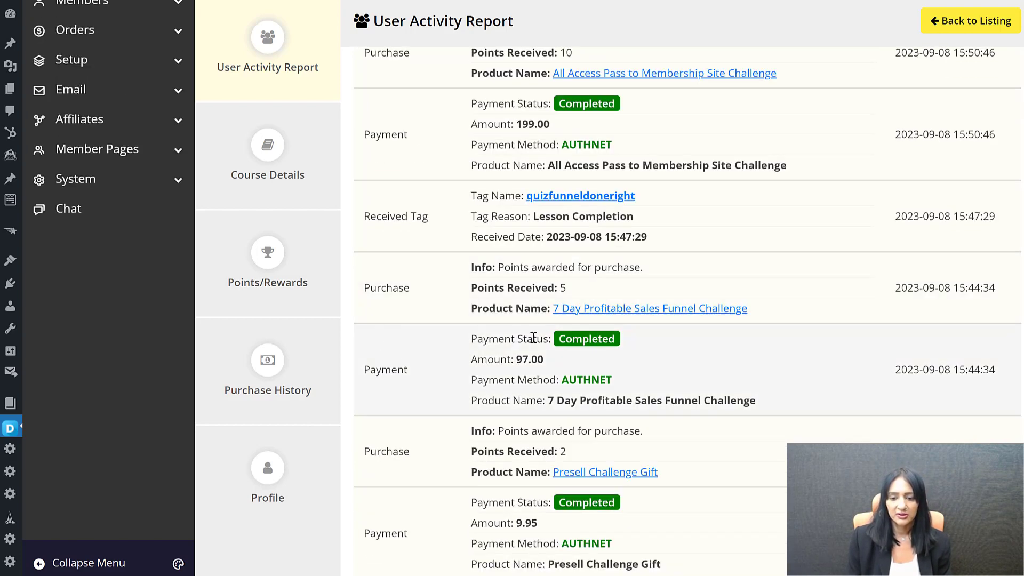
drag(542, 399, 805, 413)
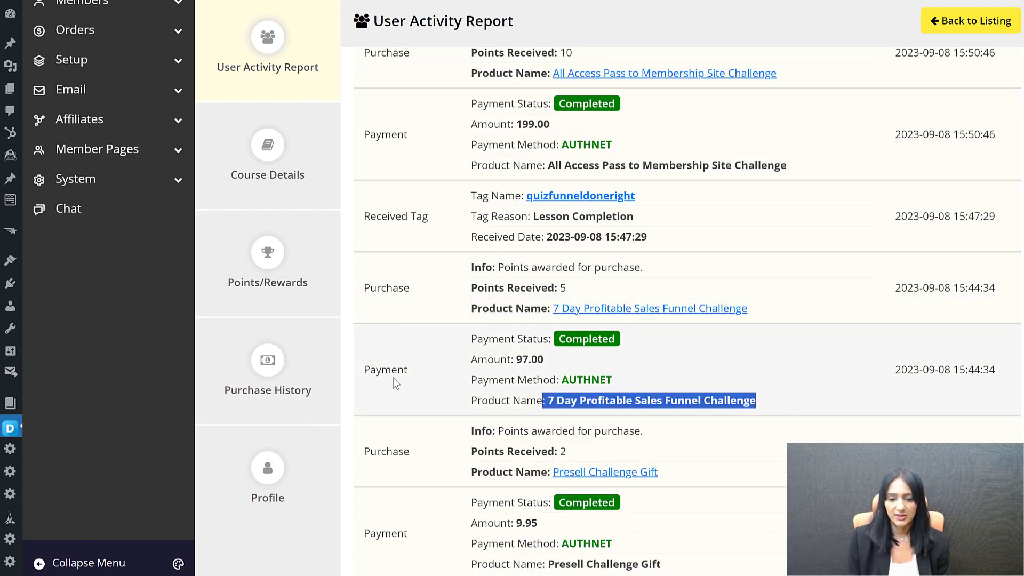
mouse_move(429, 296)
mouse_down()
mouse_move(332, 291)
mouse_move(430, 293)
mouse_up()
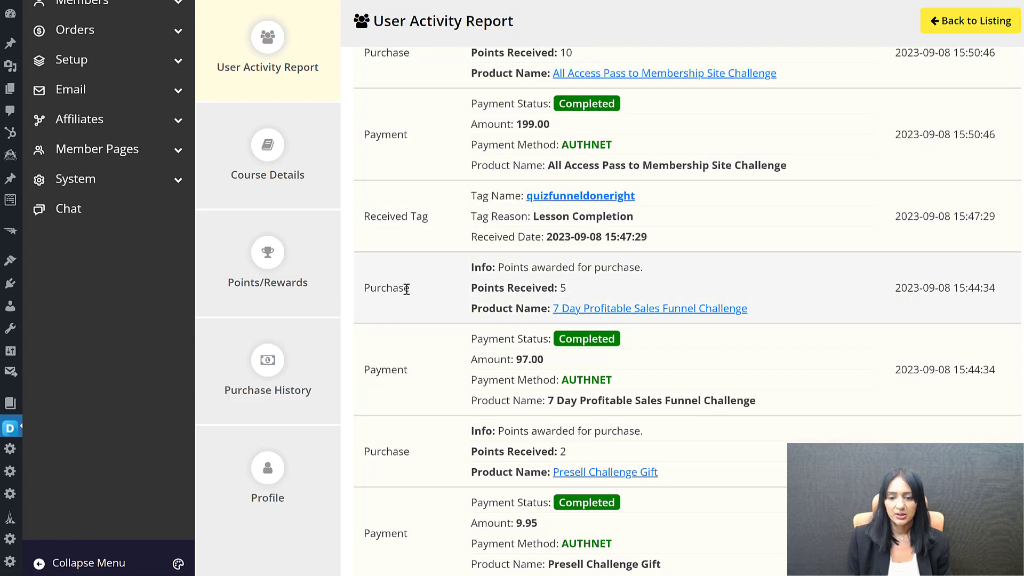
scroll(425, 288, up, 1)
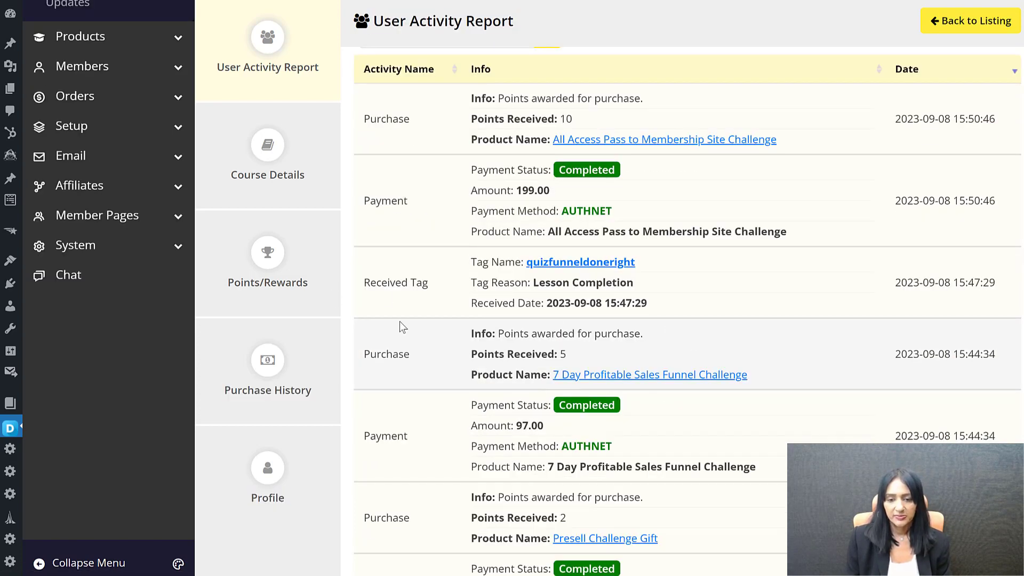
drag(430, 289, 361, 283)
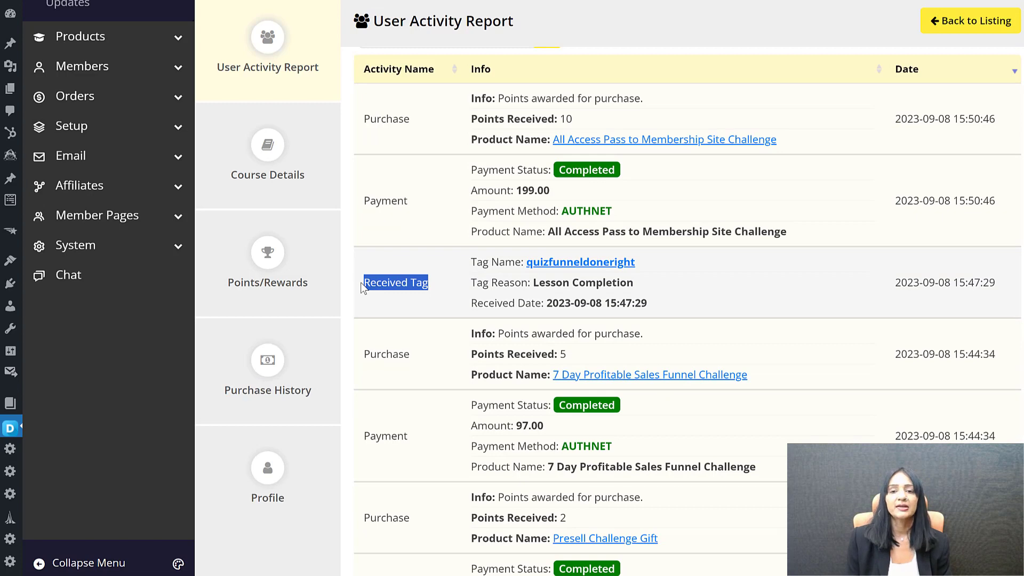
scroll(418, 270, up, 1)
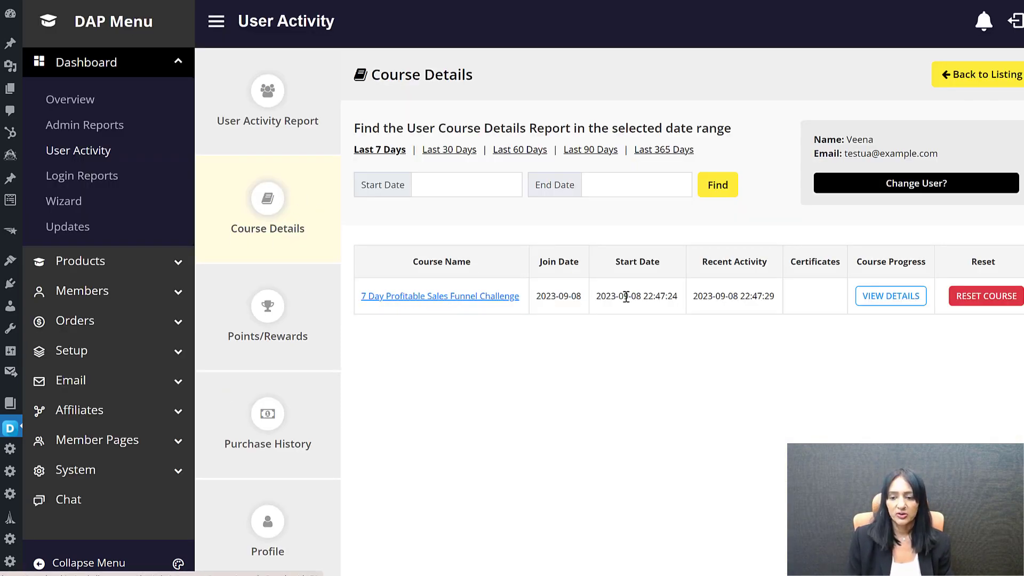
Step: Check the member's lesson-by-lesson progress in the 7 Day Profitable Sales Funnel Challenge, then return to the User Activity Report
click(912, 299)
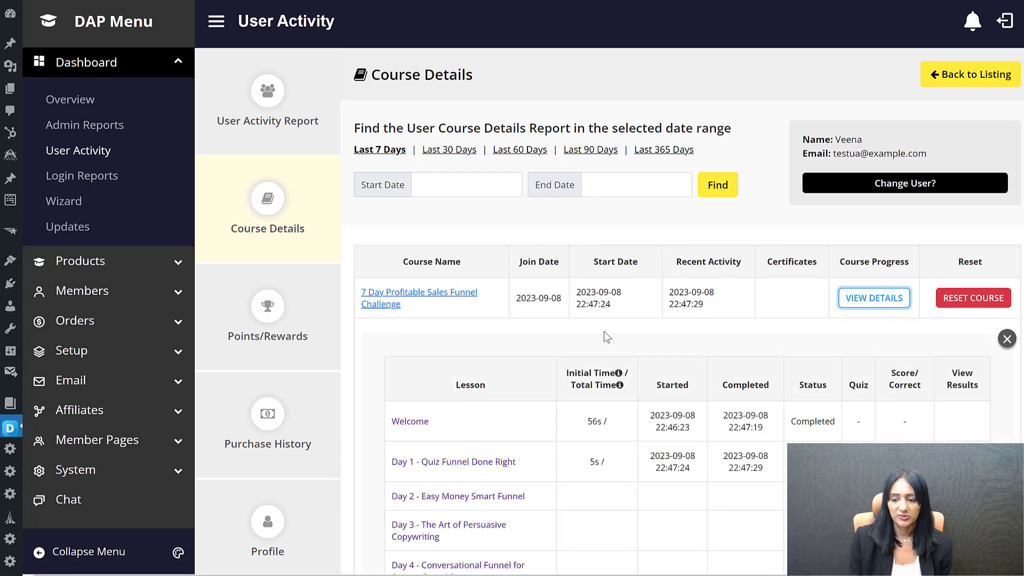
scroll(566, 333, down, 2)
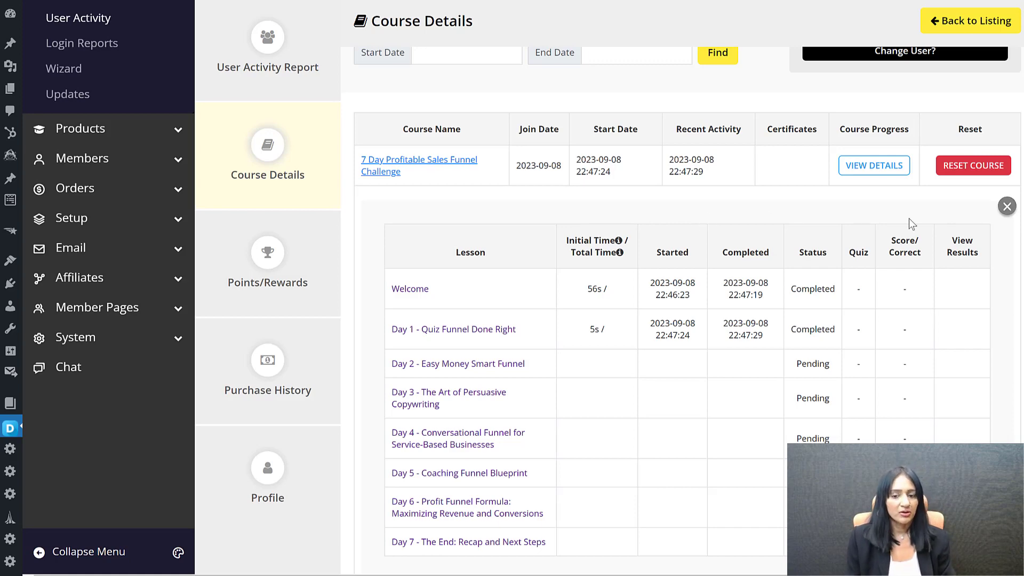
scroll(501, 221, up, 2)
scroll(501, 222, up, 2)
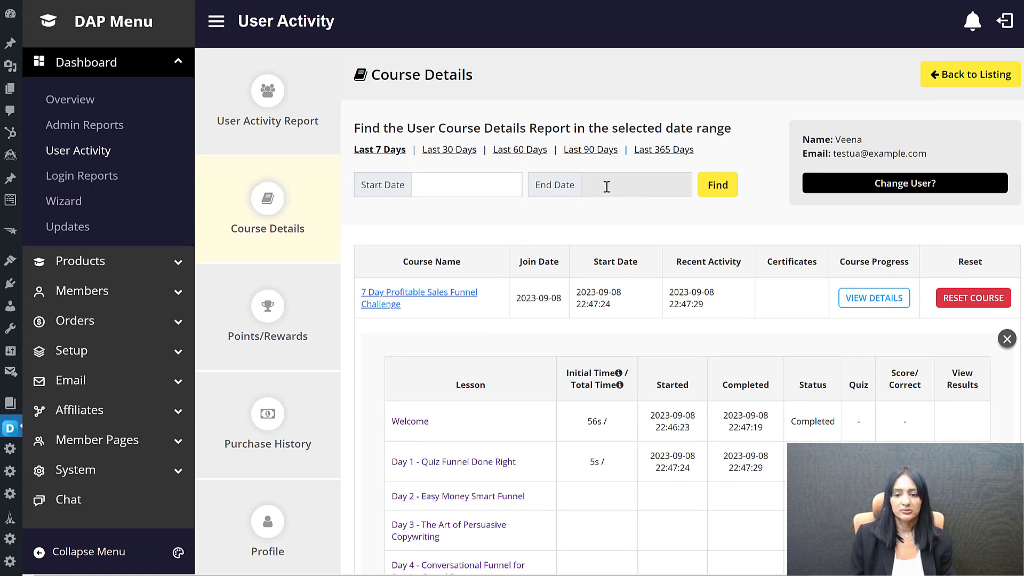
scroll(539, 240, down, 3)
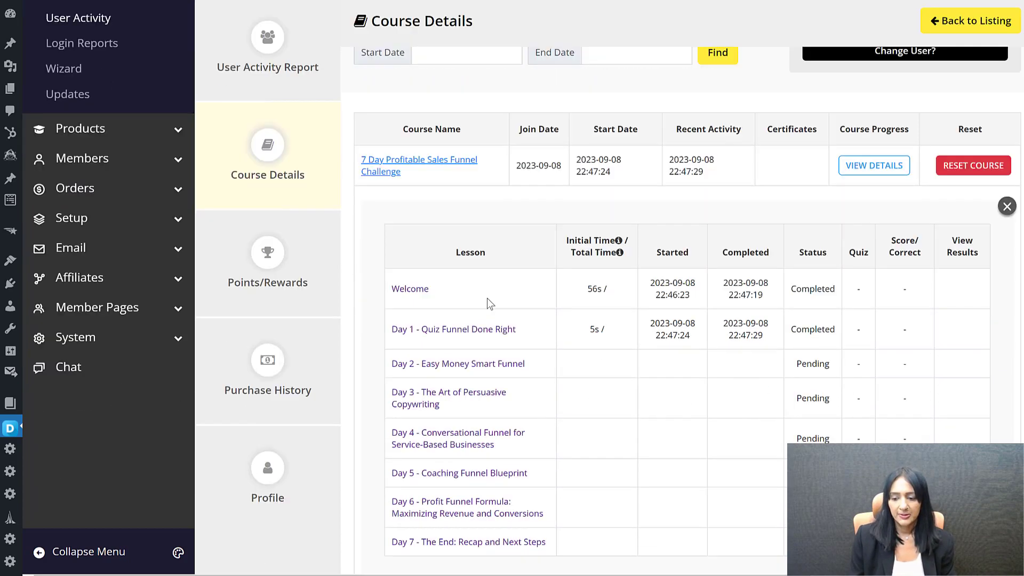
scroll(555, 303, up, 3)
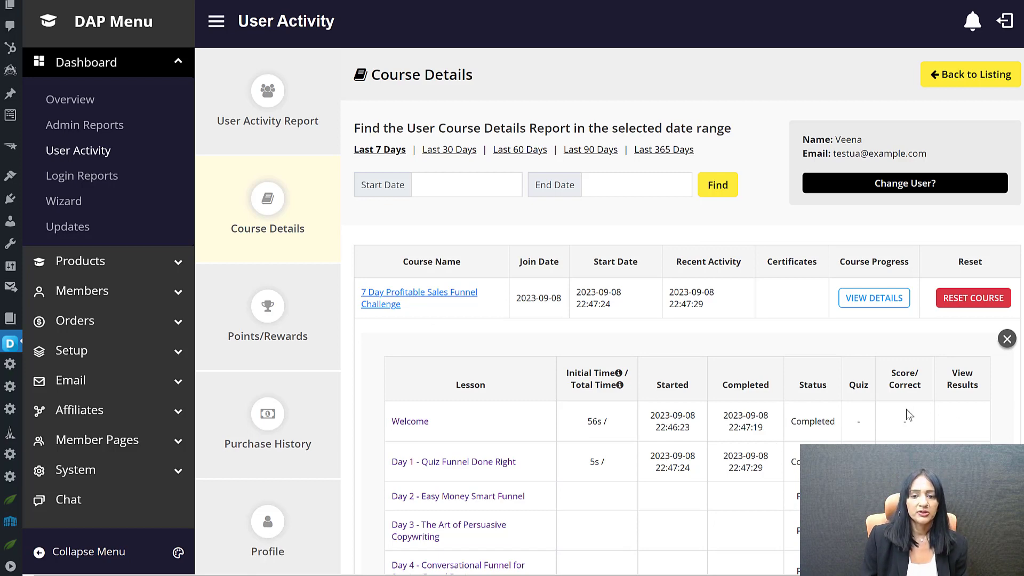
click(268, 101)
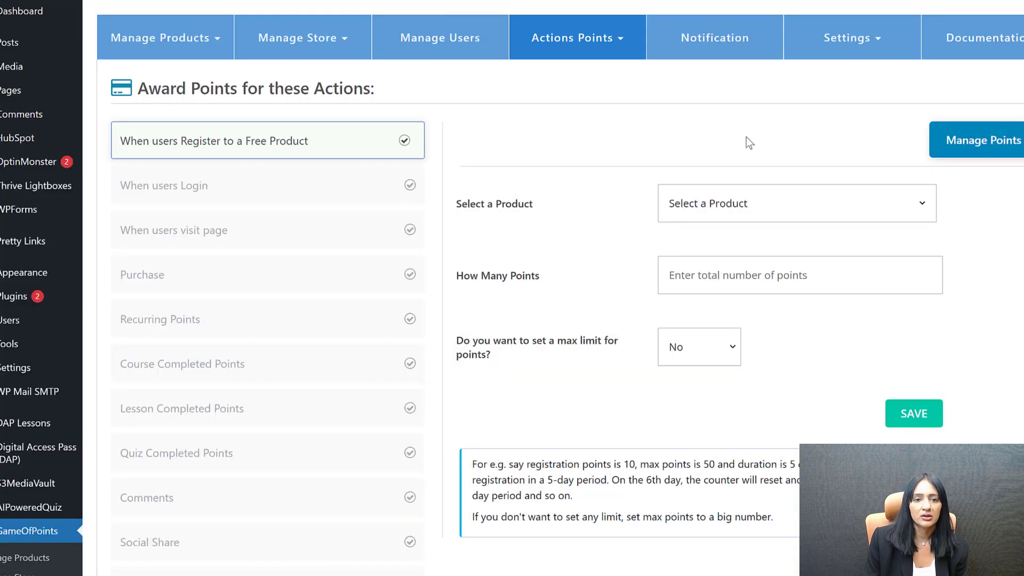
Step: Try Monthly Membership as the product for free registration points and review the existing registration point rules
click(605, 46)
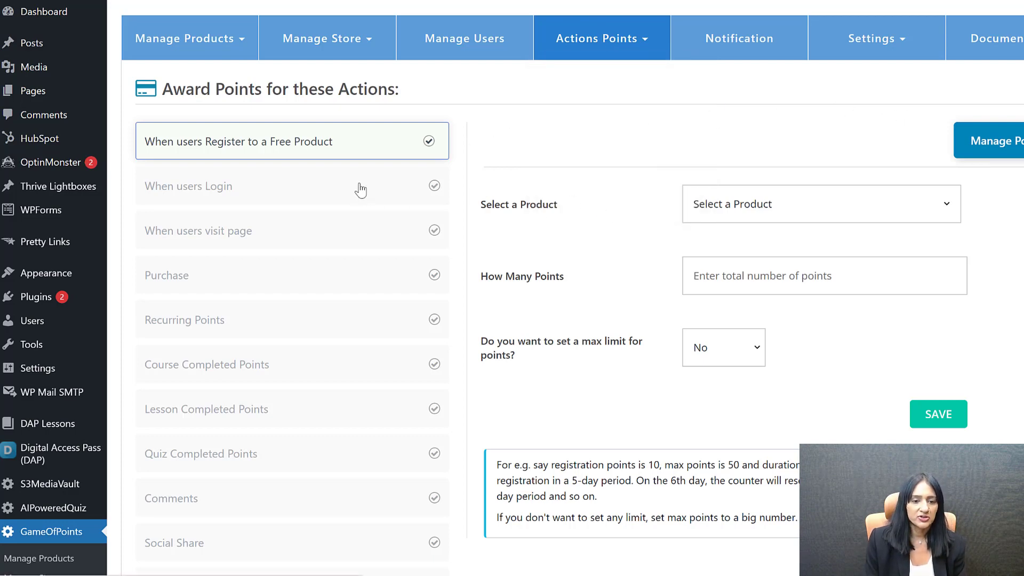
mouse_move(313, 50)
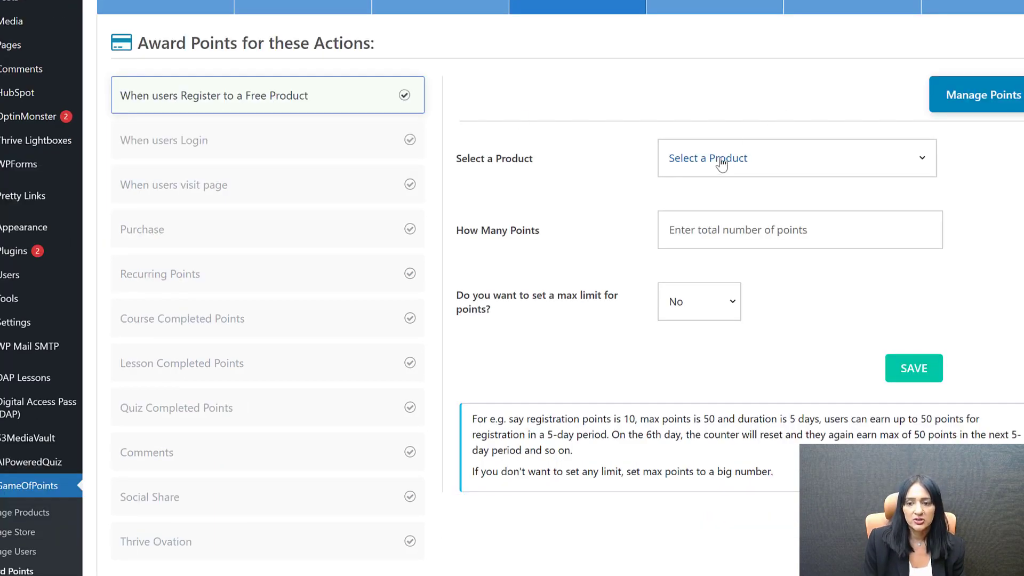
click(721, 165)
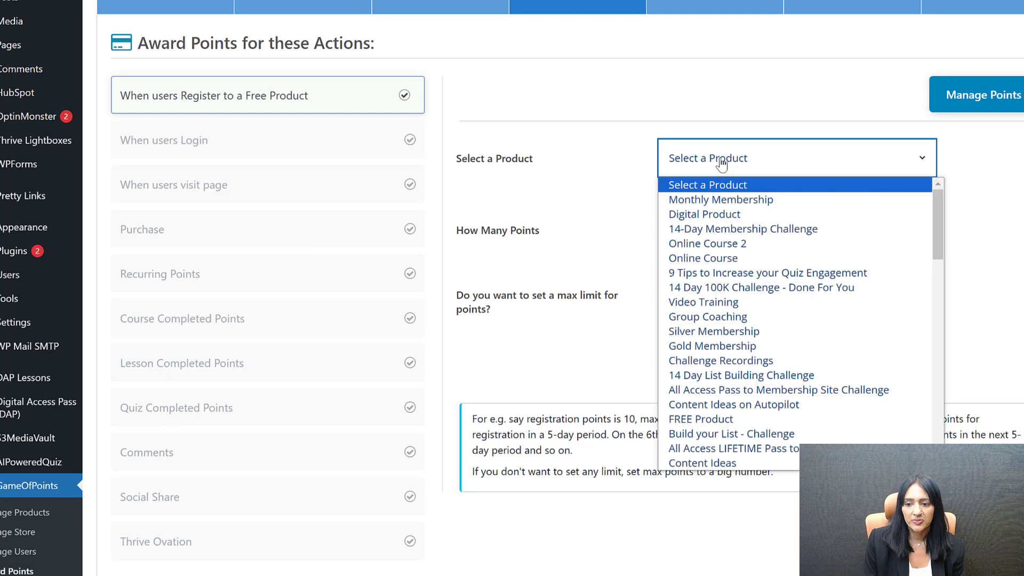
click(714, 198)
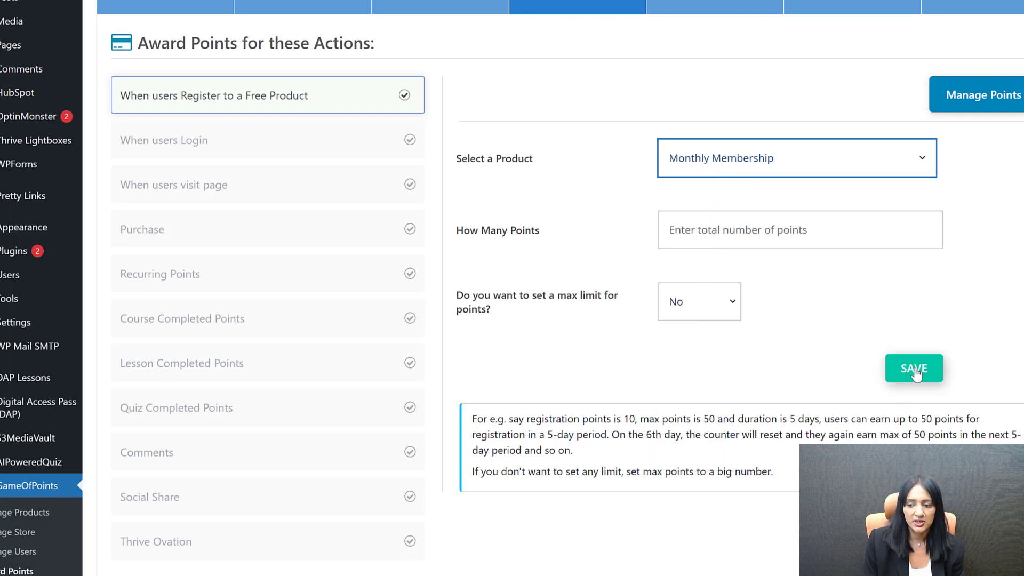
scroll(171, 405, down, 5)
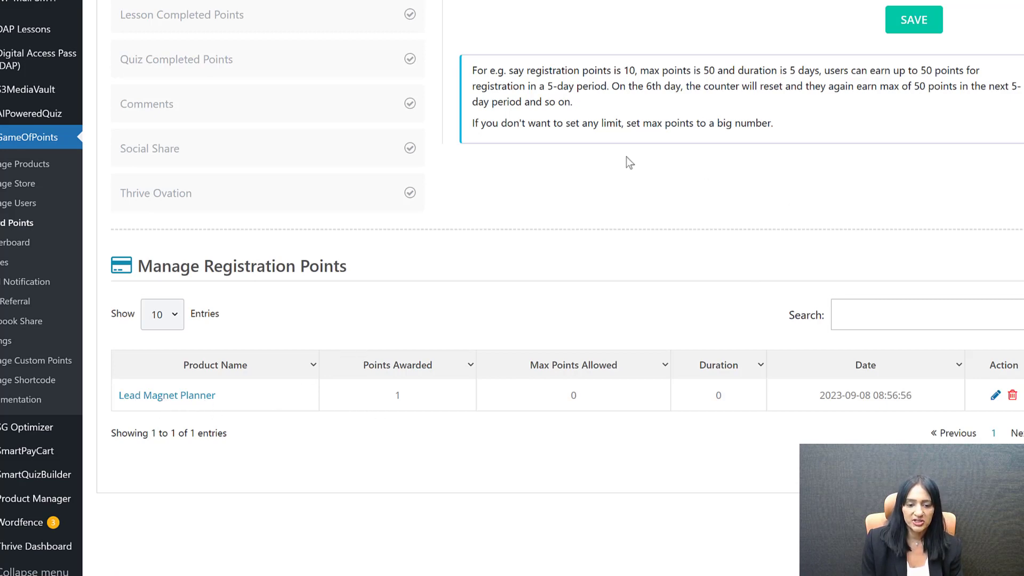
scroll(366, 199, up, 7)
Step: Review the configured login points, including points awarded, max points allowed and duration
click(190, 202)
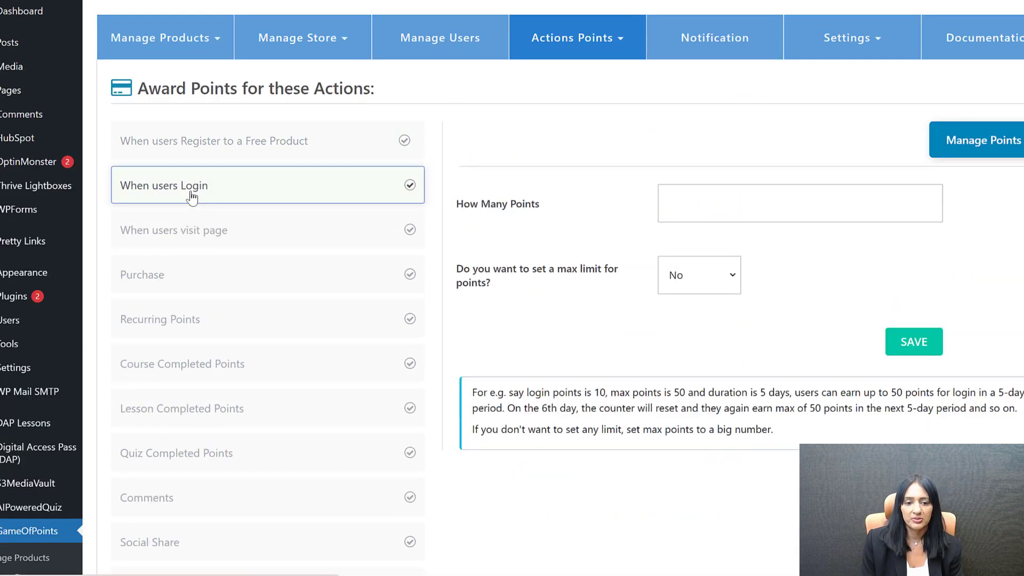
scroll(298, 400, down, 5)
scroll(275, 426, down, 1)
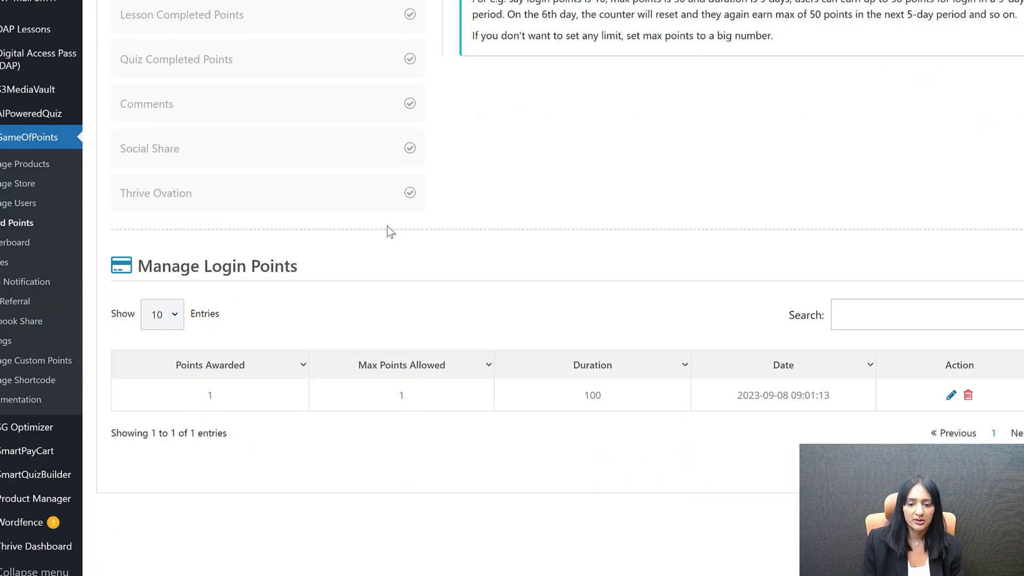
scroll(387, 226, up, 4)
scroll(355, 221, up, 2)
Step: Try enabling the max point limit for the login action to bring up its points and days fields
click(179, 234)
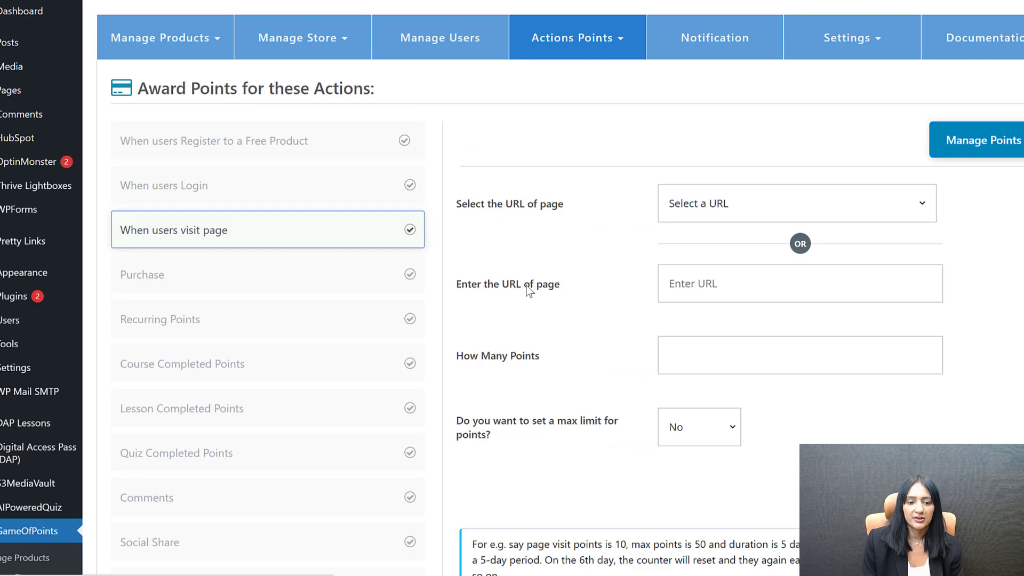
click(183, 187)
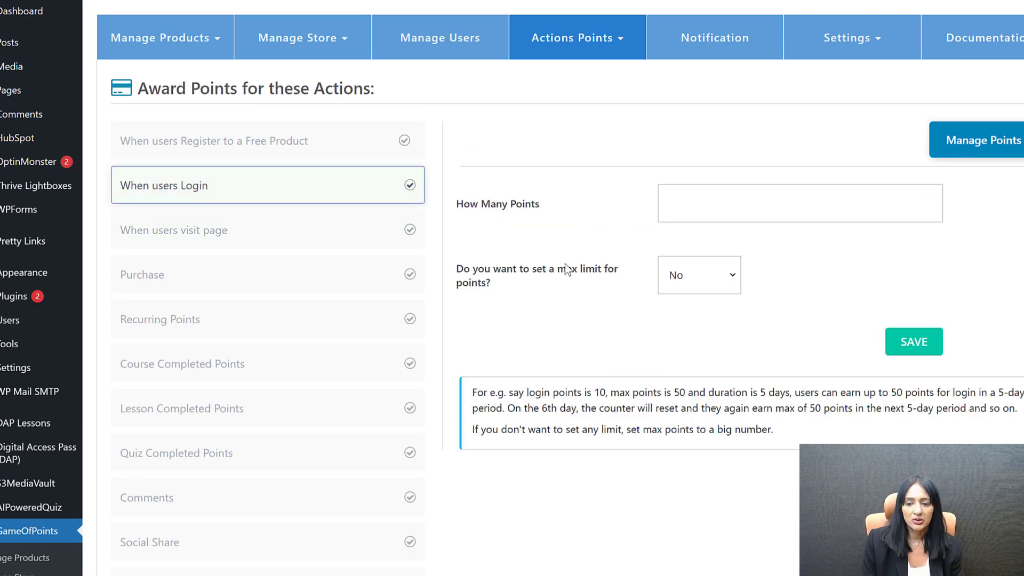
click(677, 274)
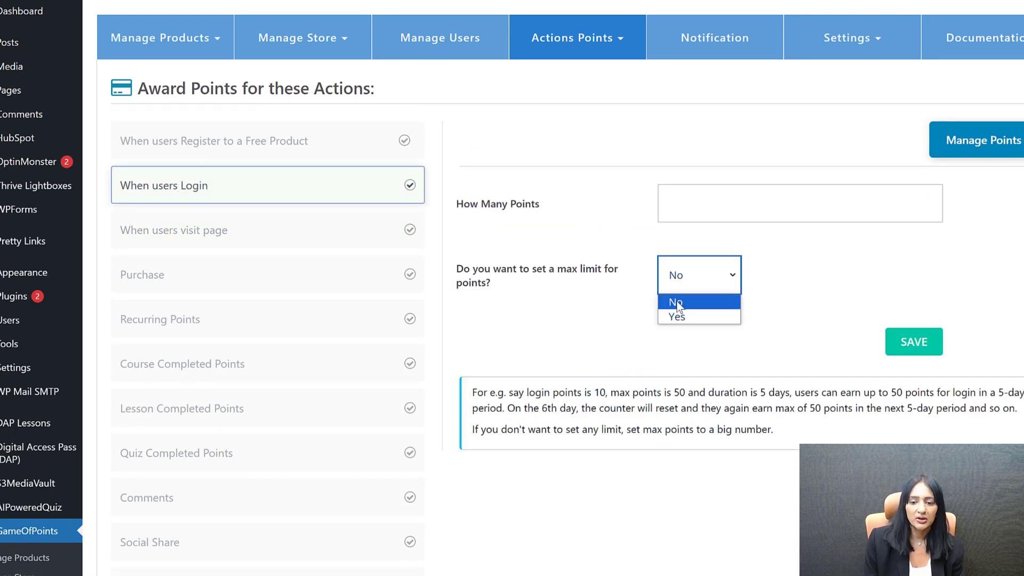
click(676, 314)
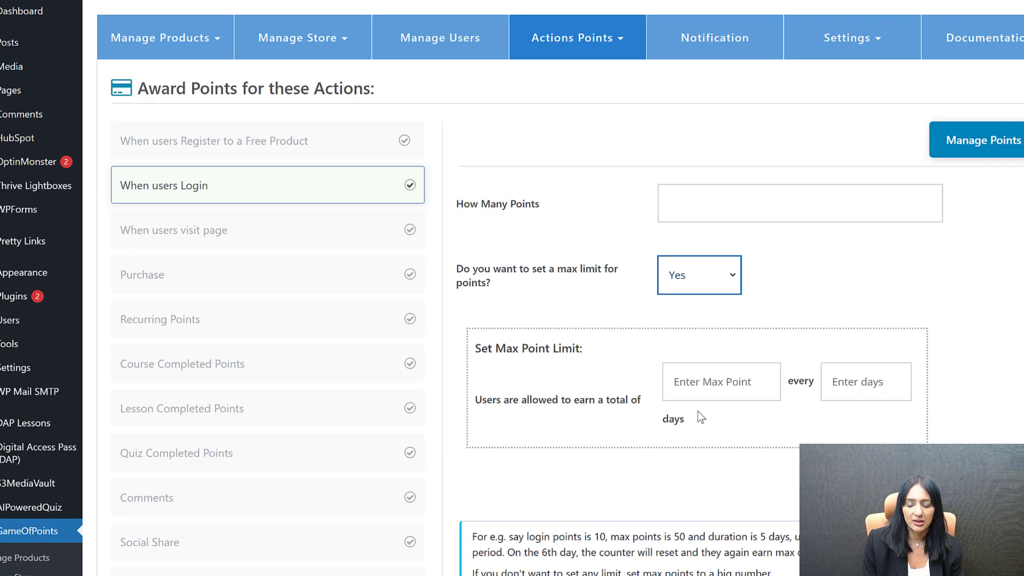
click(711, 381)
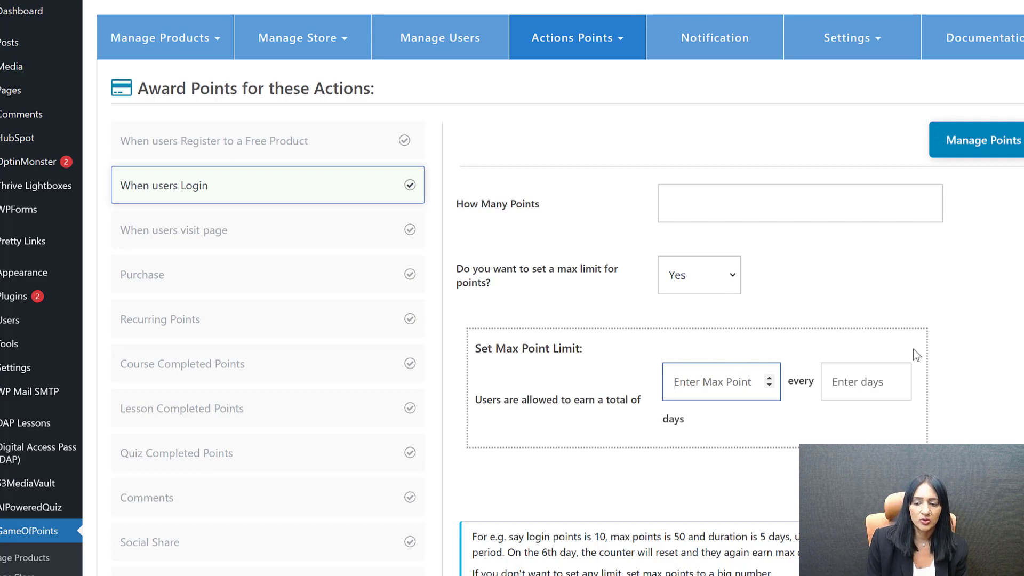
Step: Review the page visit points rule, checking its full page URL, points awarded and limits
click(224, 235)
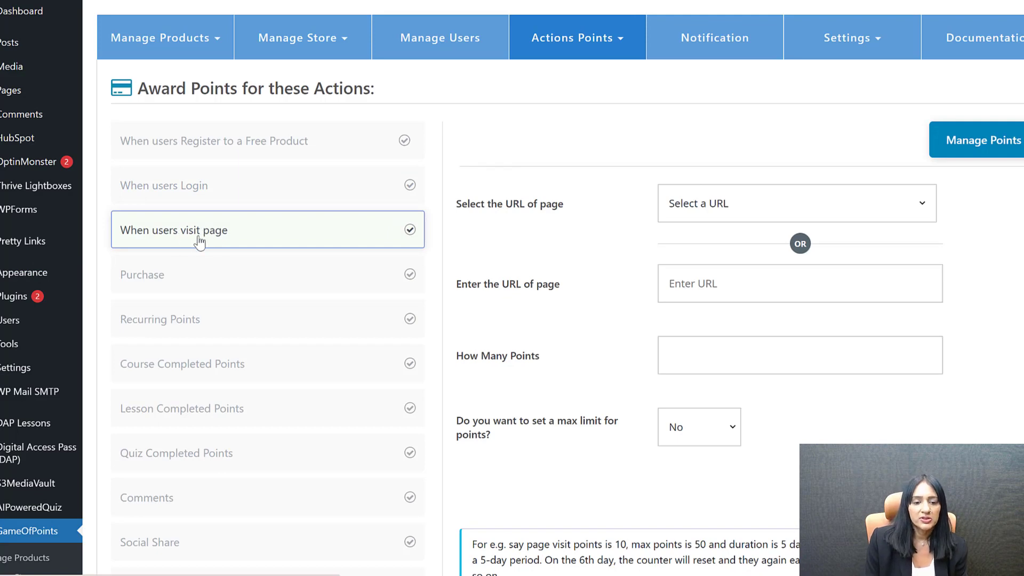
scroll(199, 241, down, 7)
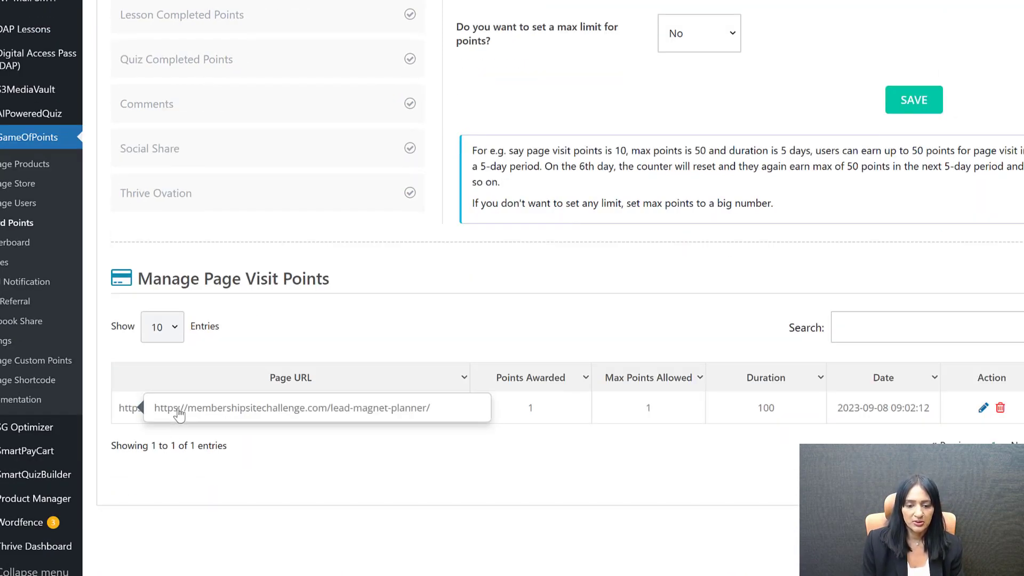
scroll(542, 421, up, 1)
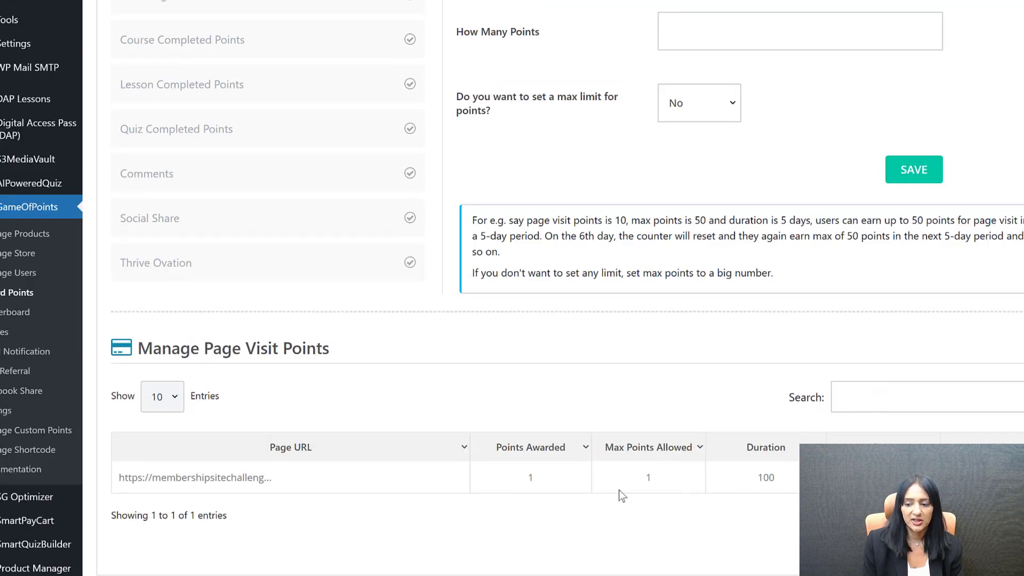
scroll(319, 240, up, 4)
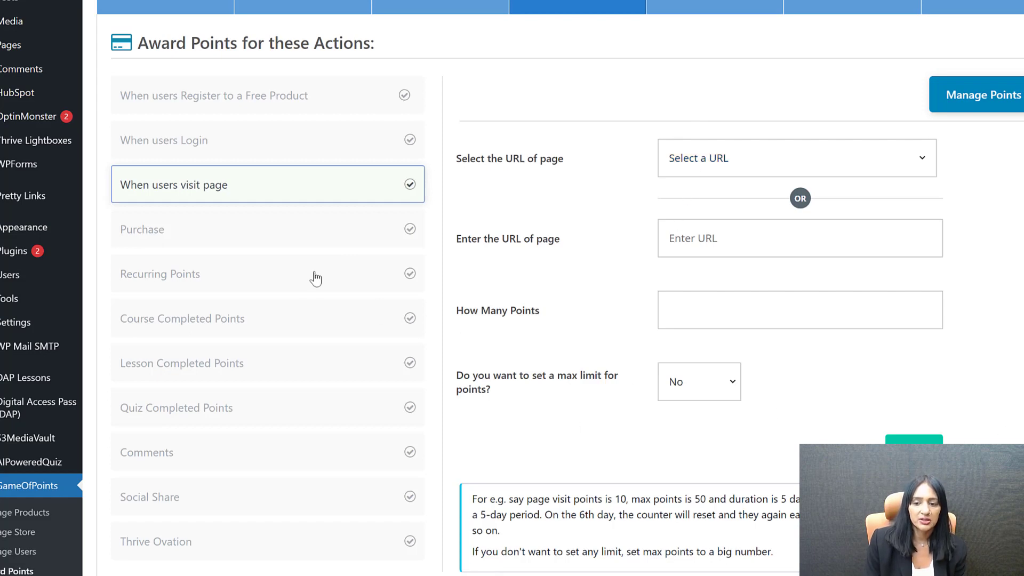
Step: Review the purchase points rules set for the gift, All Access Pass and sales funnel challenge products
click(207, 223)
scroll(301, 486, down, 5)
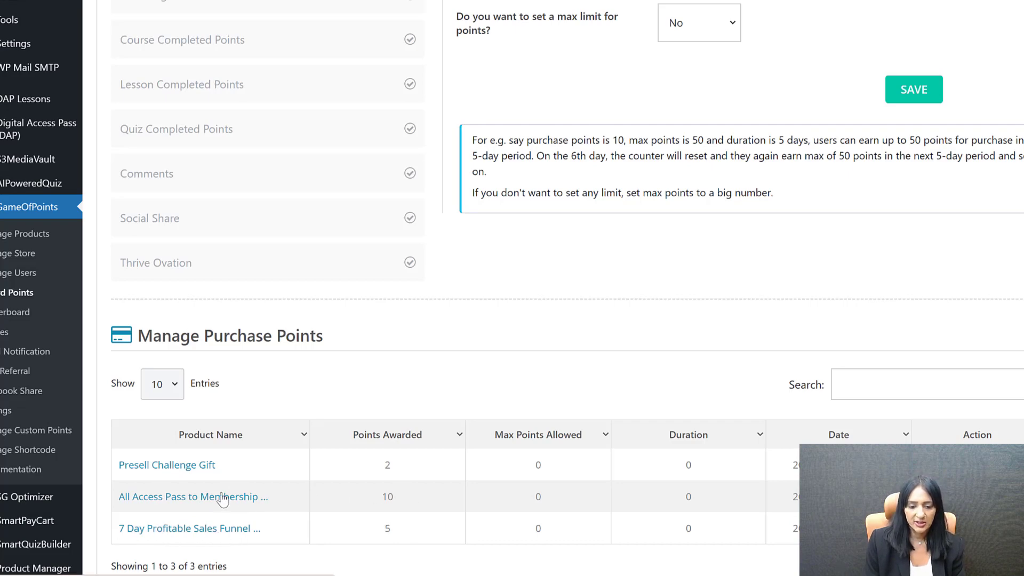
scroll(414, 223, up, 5)
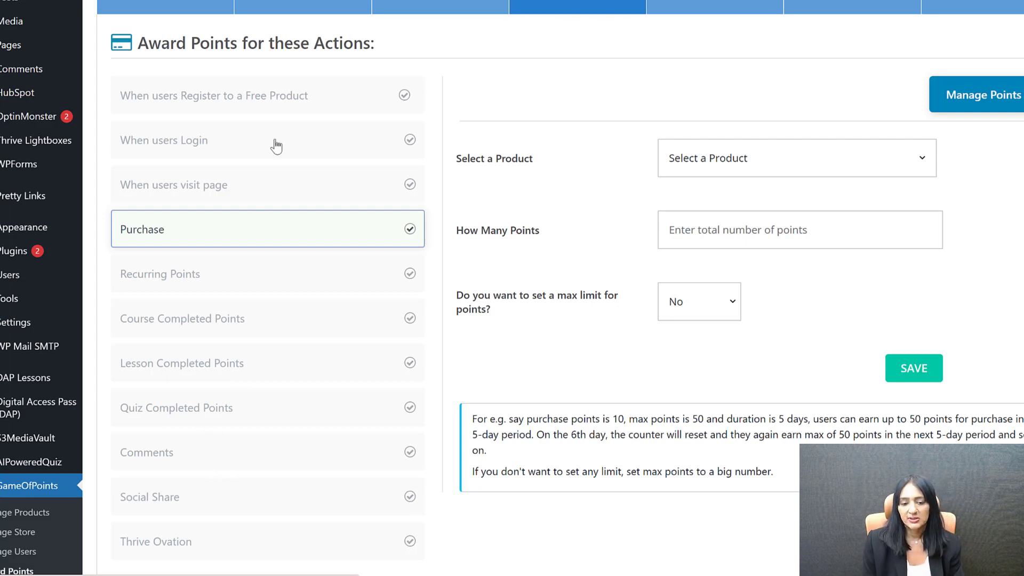
scroll(352, 335, up, 1)
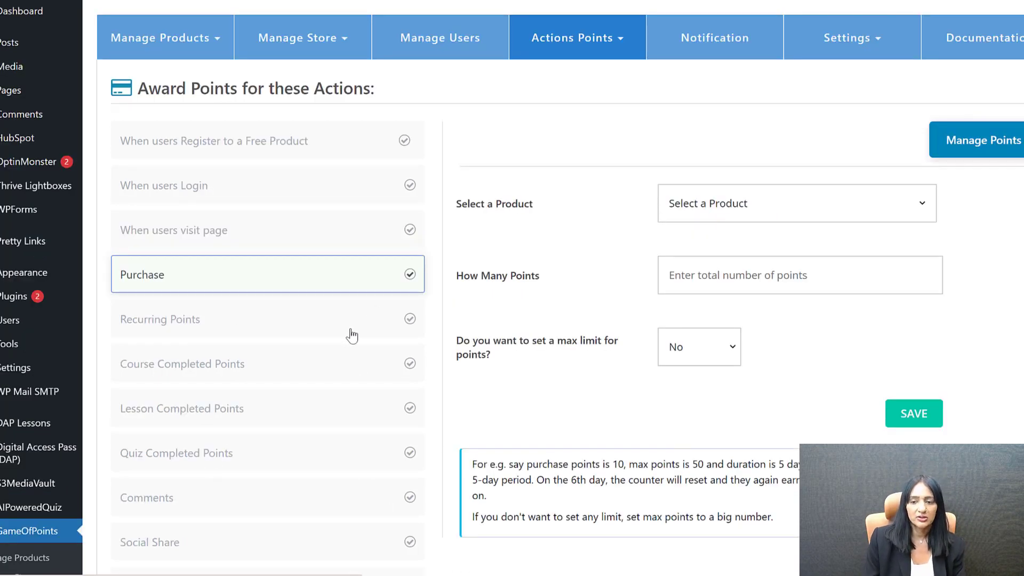
Step: Locate Thrive Ovation under Thrive Dashboard and return to the list of point-awarding actions
scroll(160, 501, down, 3)
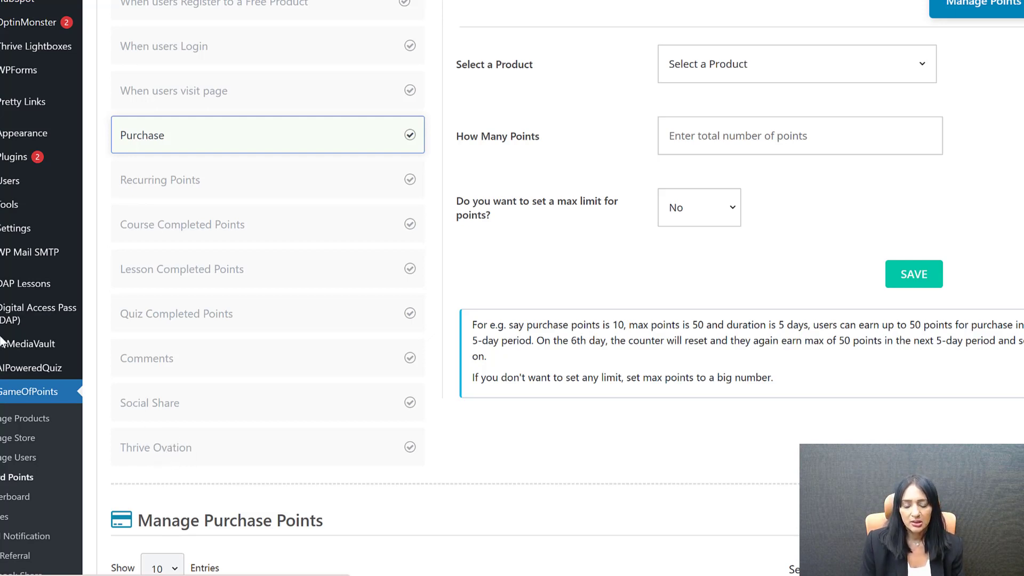
scroll(3, 341, down, 5)
mouse_move(48, 535)
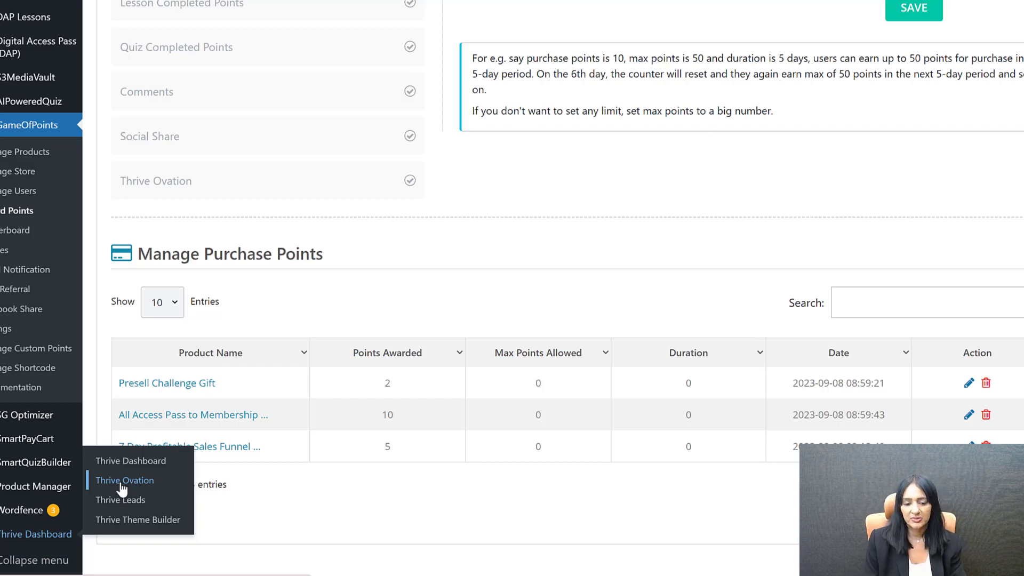
scroll(407, 201, up, 6)
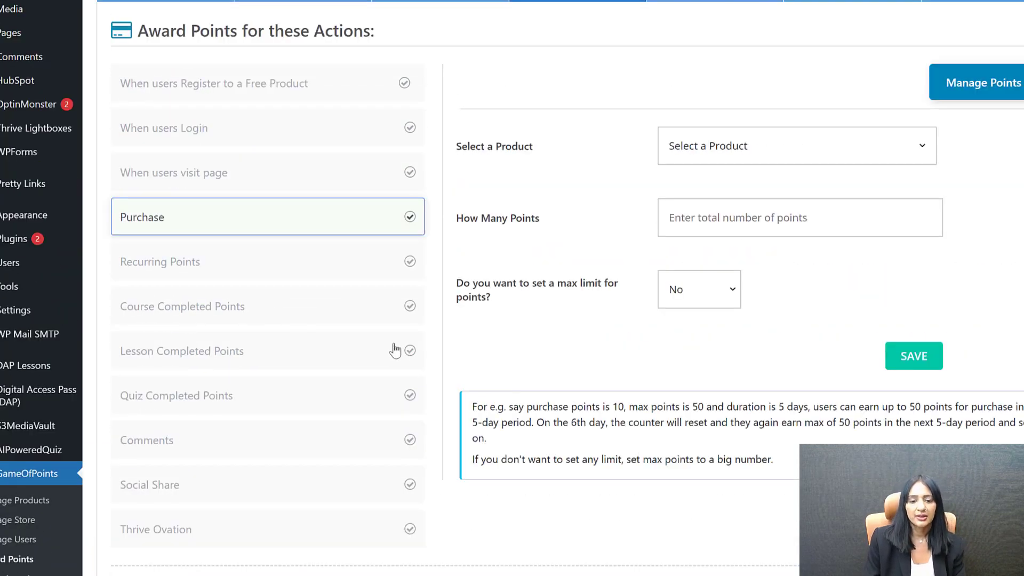
scroll(395, 350, up, 1)
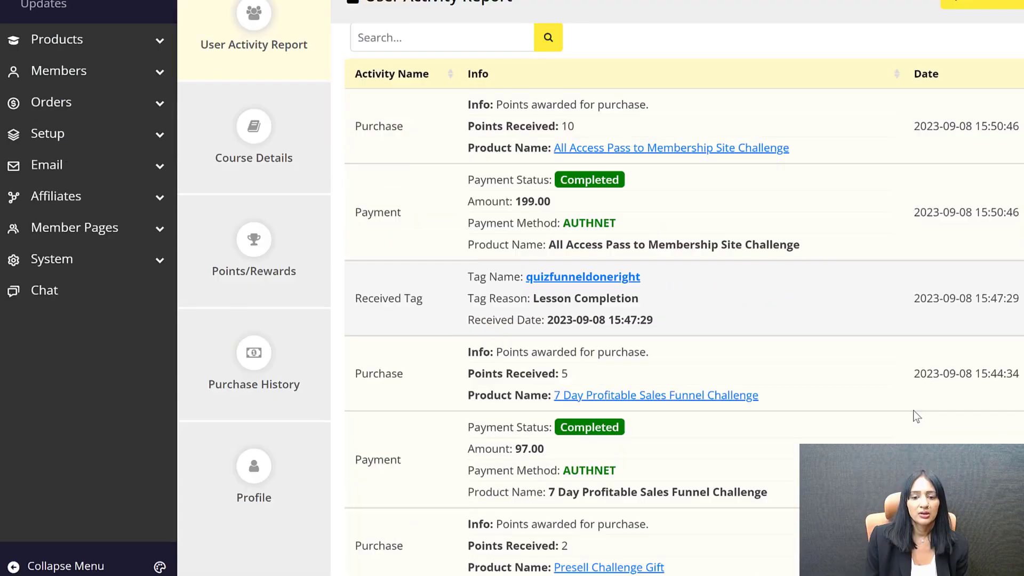
Step: Revisit the points, payment and tag entries in the member's User Activity Report
scroll(1006, 438, down, 1)
scroll(1006, 438, up, 3)
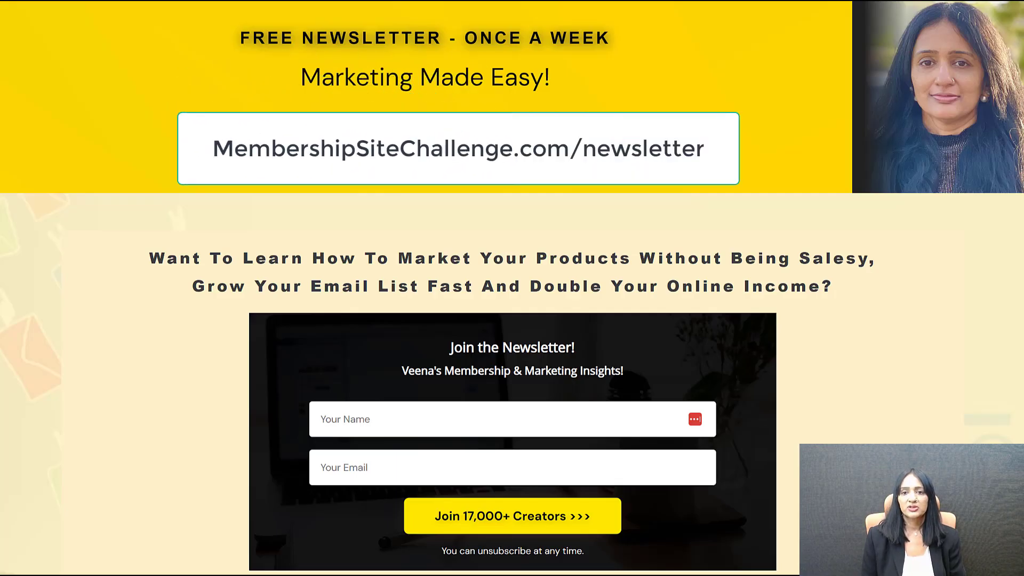
Step: Look through the newsletter signup page, covering the reasons to sign up and the past issues
scroll(512, 288, down, 3)
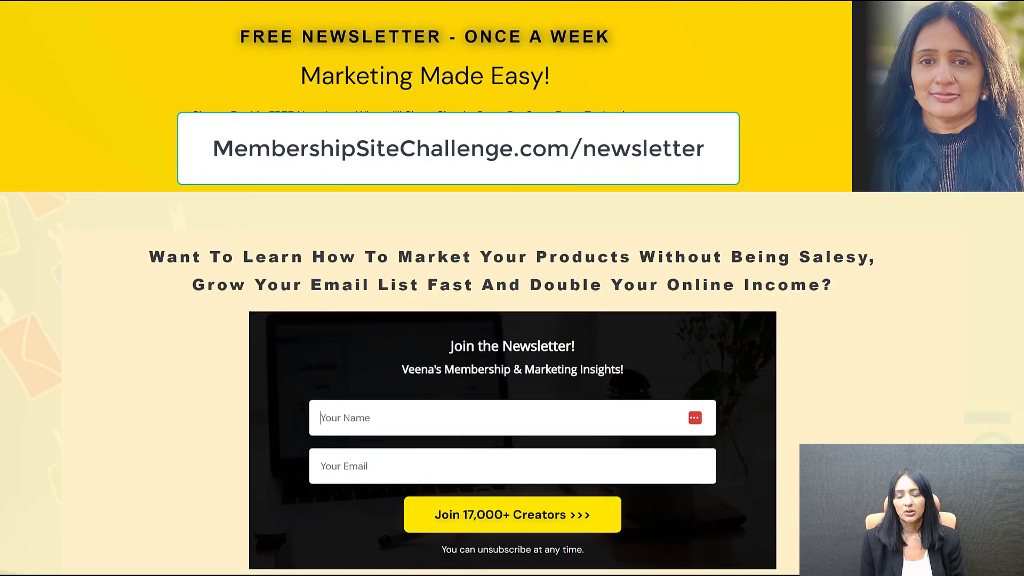
scroll(1019, 207, down, 5)
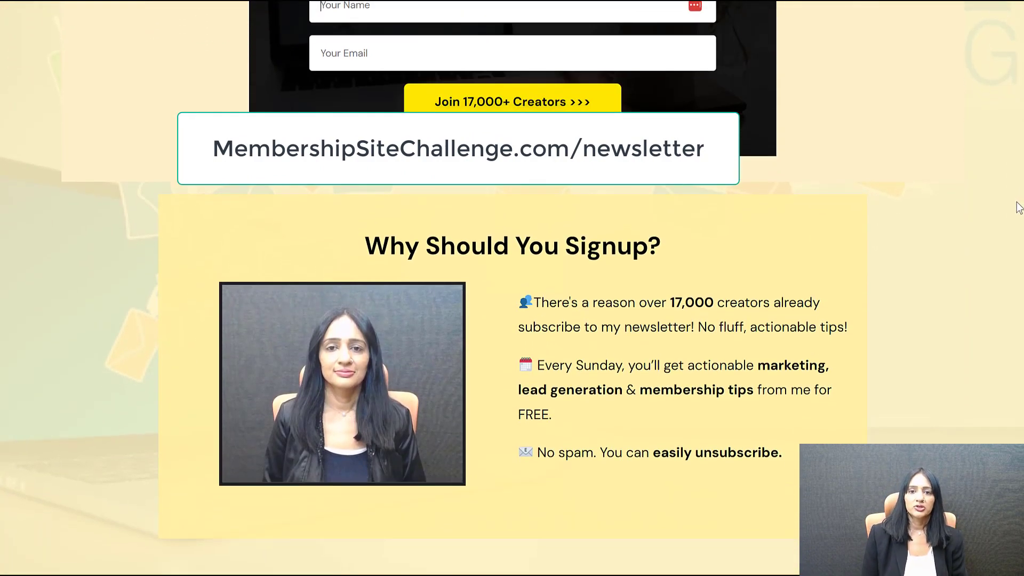
scroll(1018, 206, down, 9)
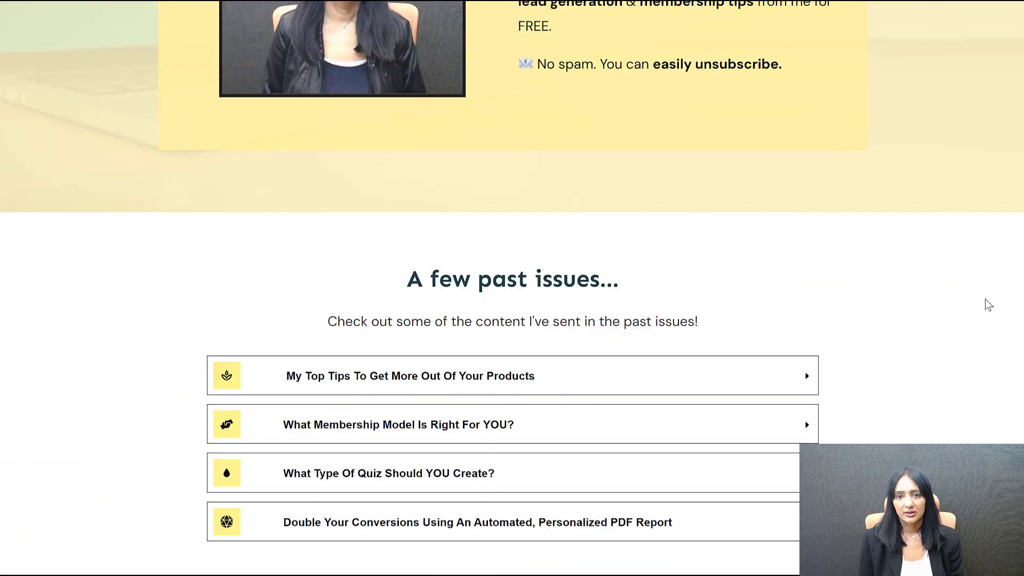
scroll(973, 352, down, 4)
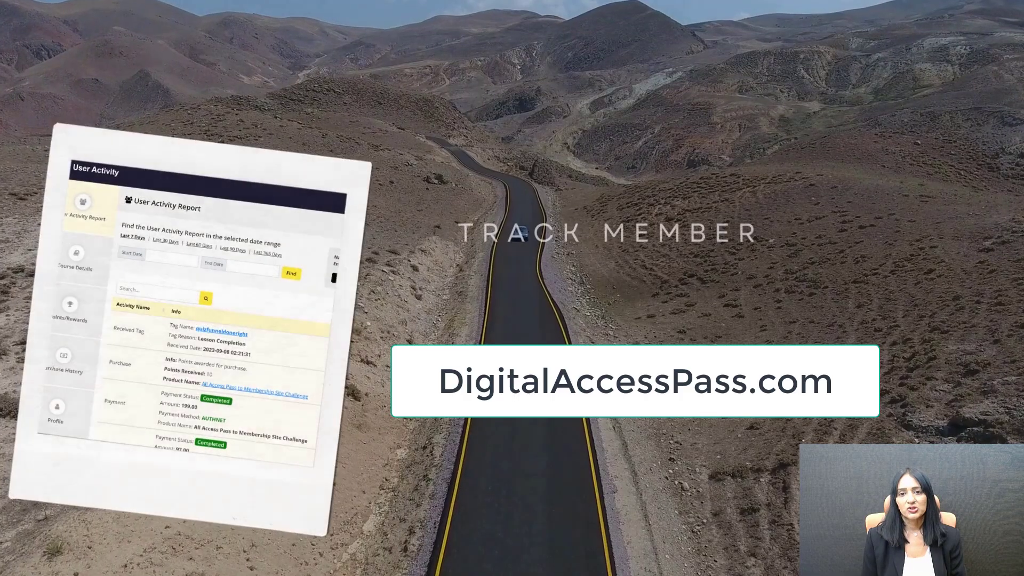